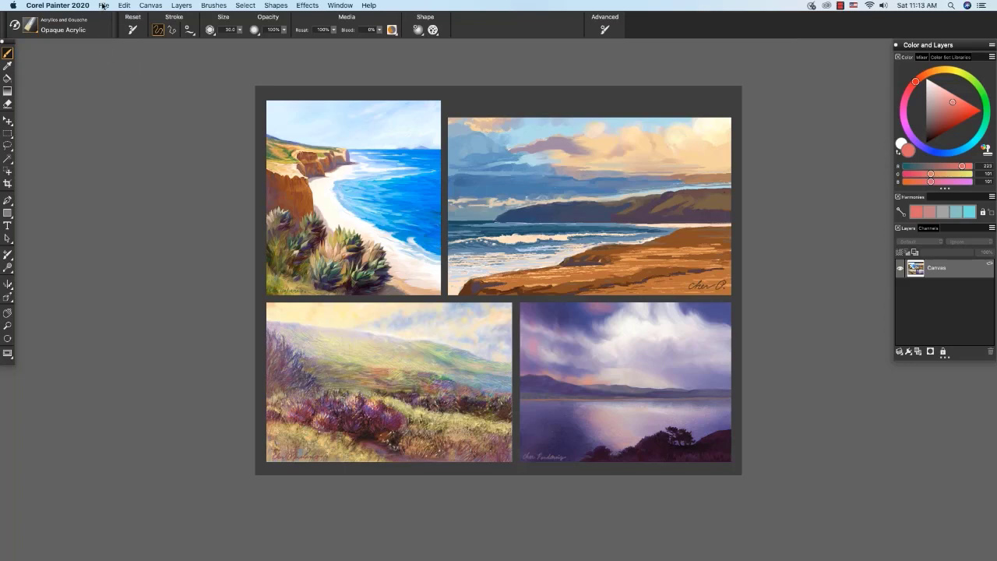
Create a new canvas from the Small Painting preset: 1600×900 pixels at 150 ppi.
left_click(104, 5)
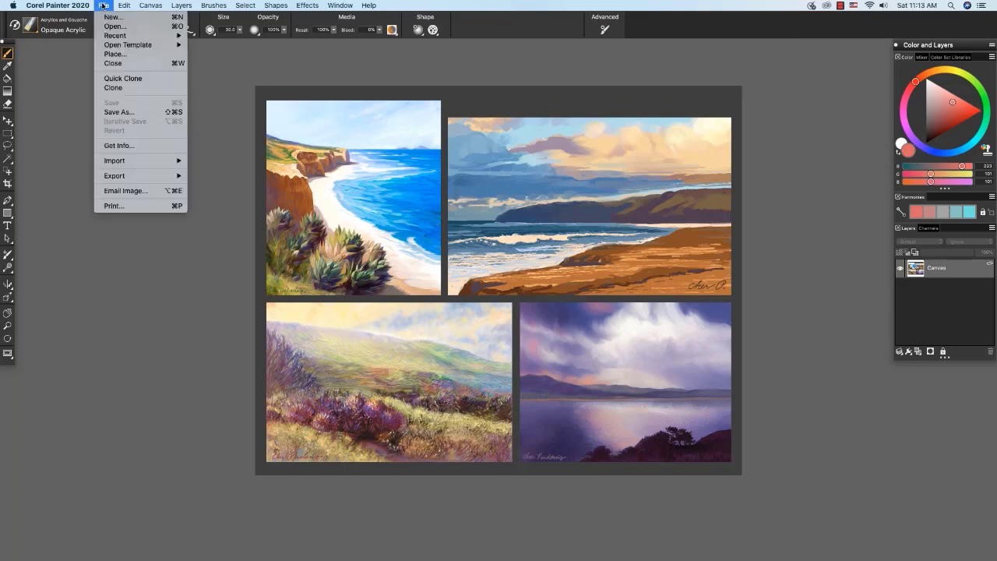
left_click(109, 16)
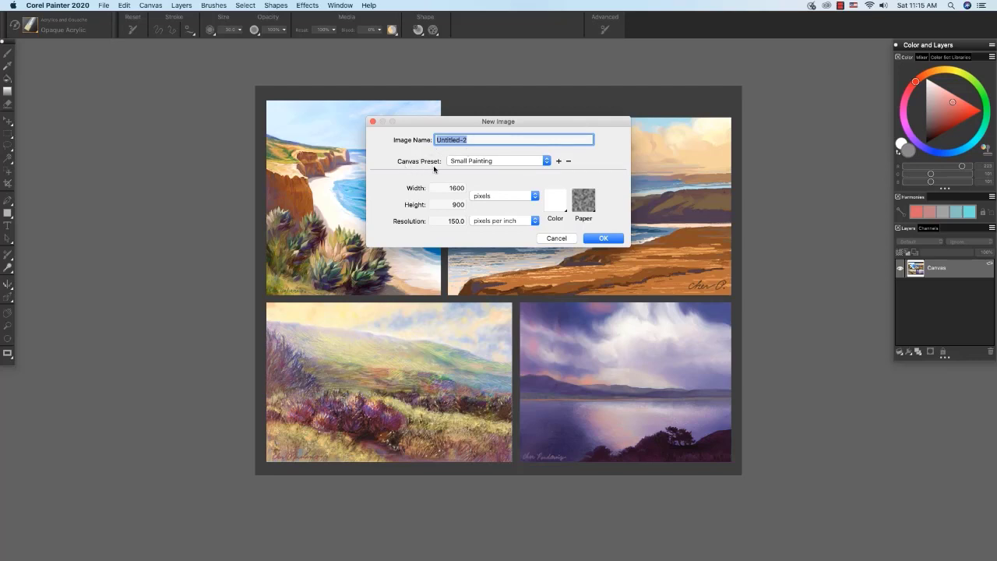
left_click(510, 162)
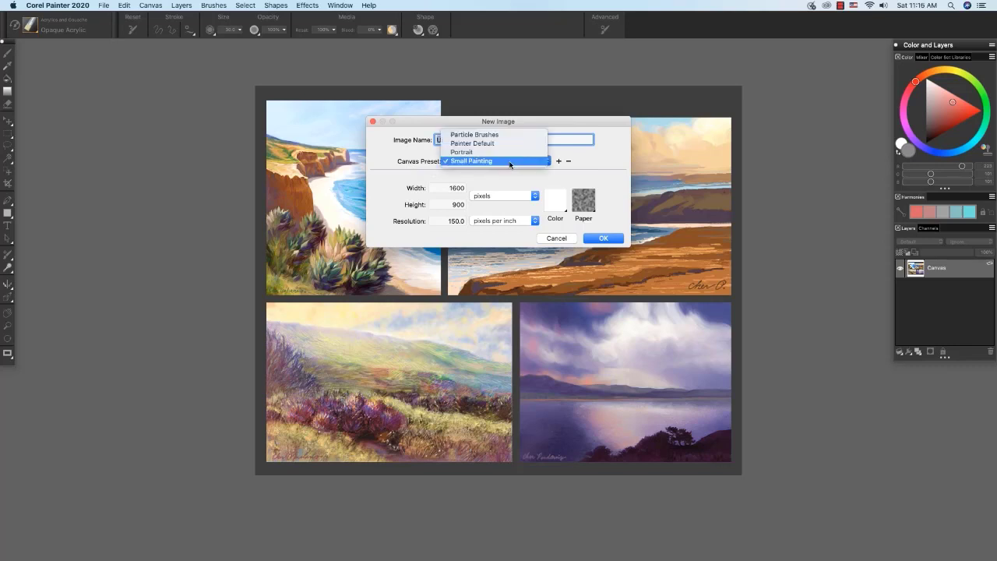
left_click(510, 161)
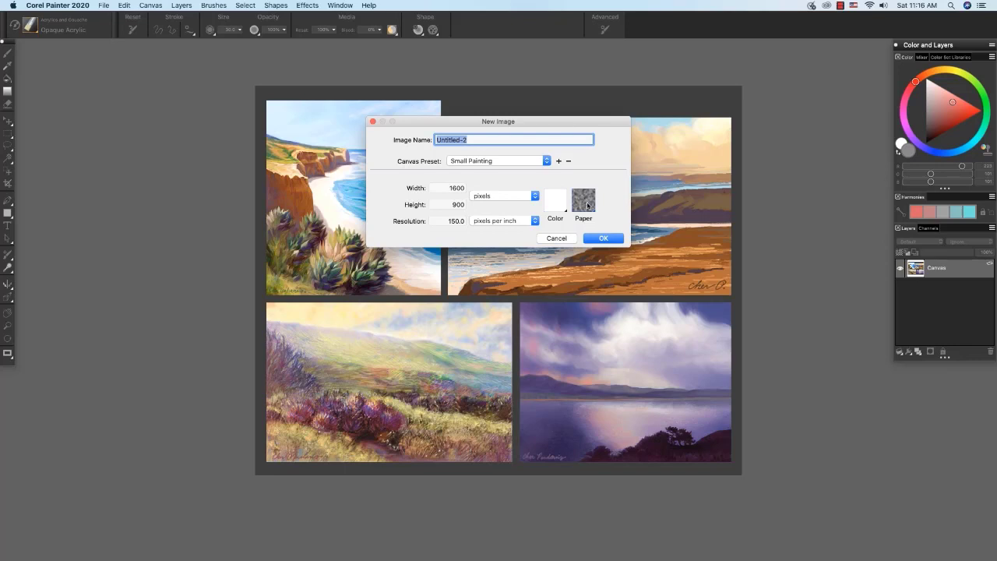
left_click(604, 239)
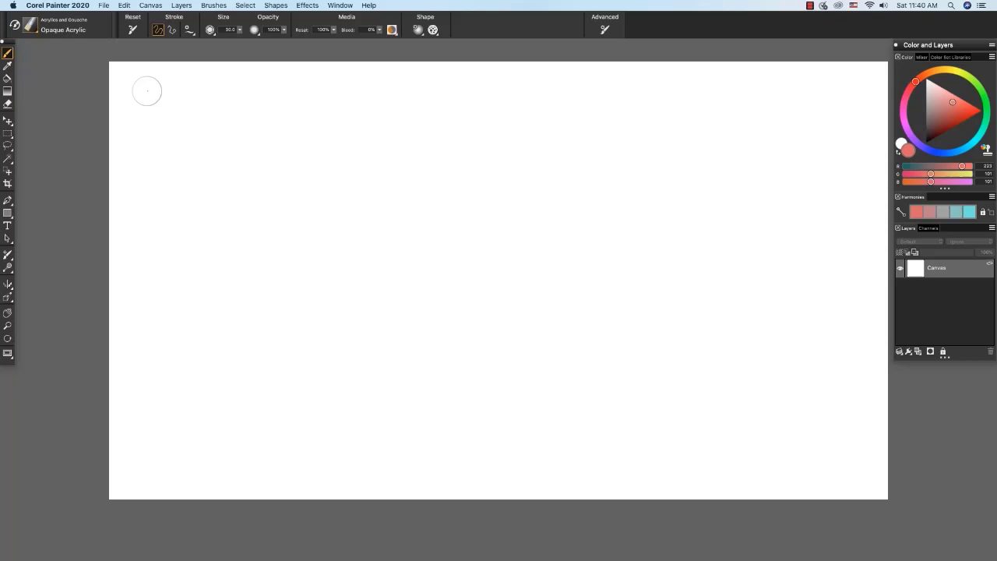
Calibrate brush tracking with a sample stroke: pressure power 2.97 and velocity scale 36%.
left_click(65, 6)
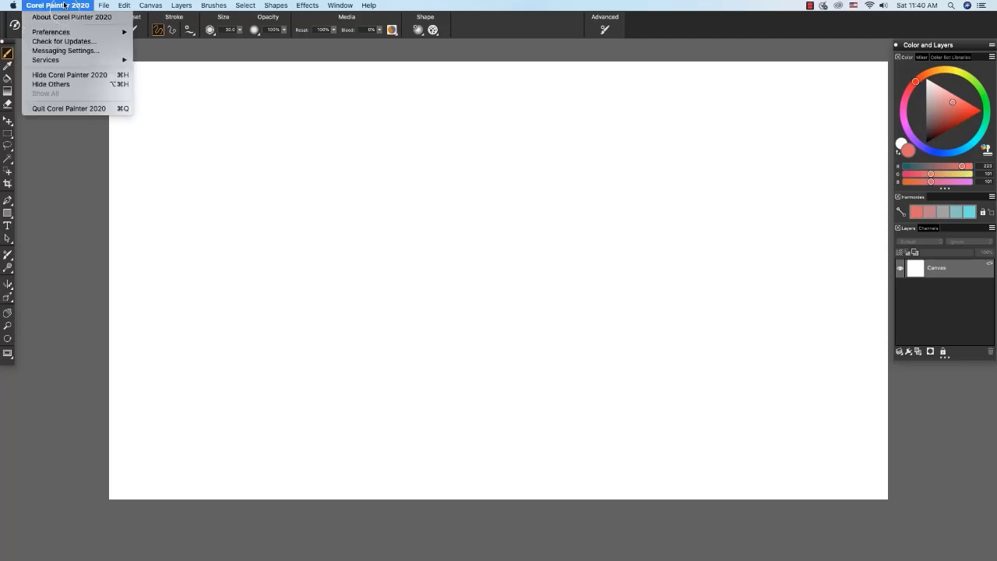
mouse_move(64, 32)
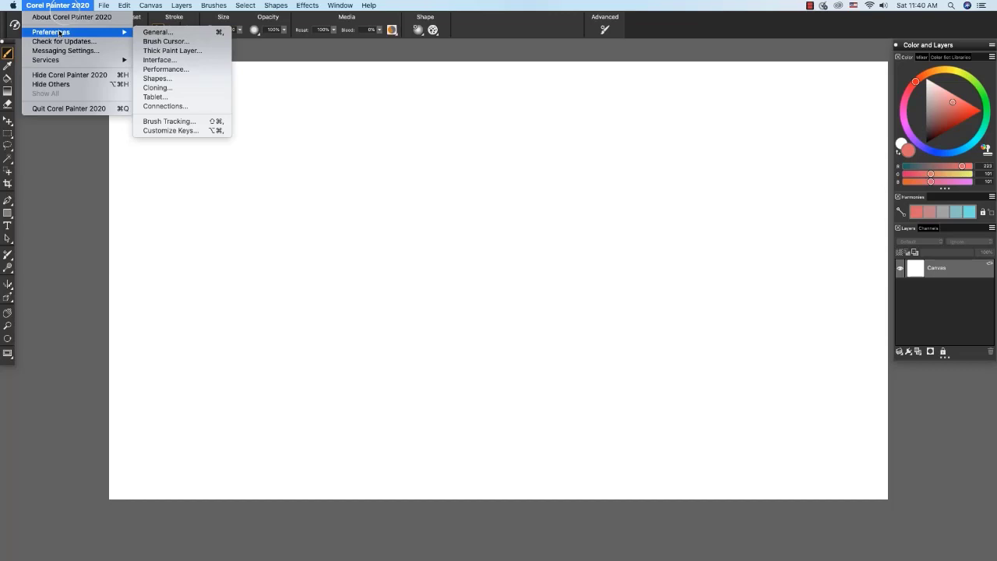
left_click(176, 123)
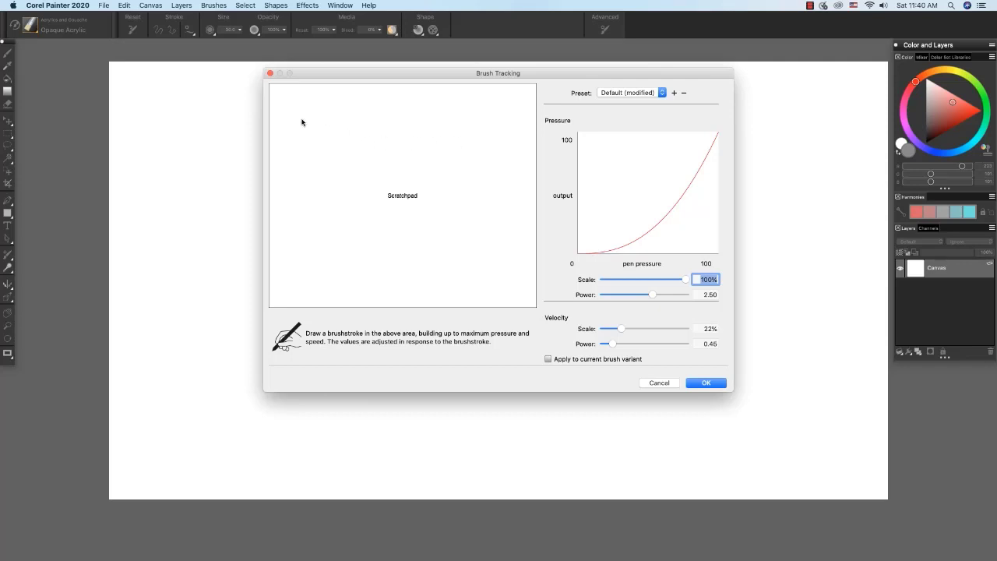
mouse_move(302, 122)
left_mouse_down()
mouse_move(319, 111)
mouse_move(347, 152)
mouse_move(352, 227)
mouse_move(435, 186)
left_mouse_up()
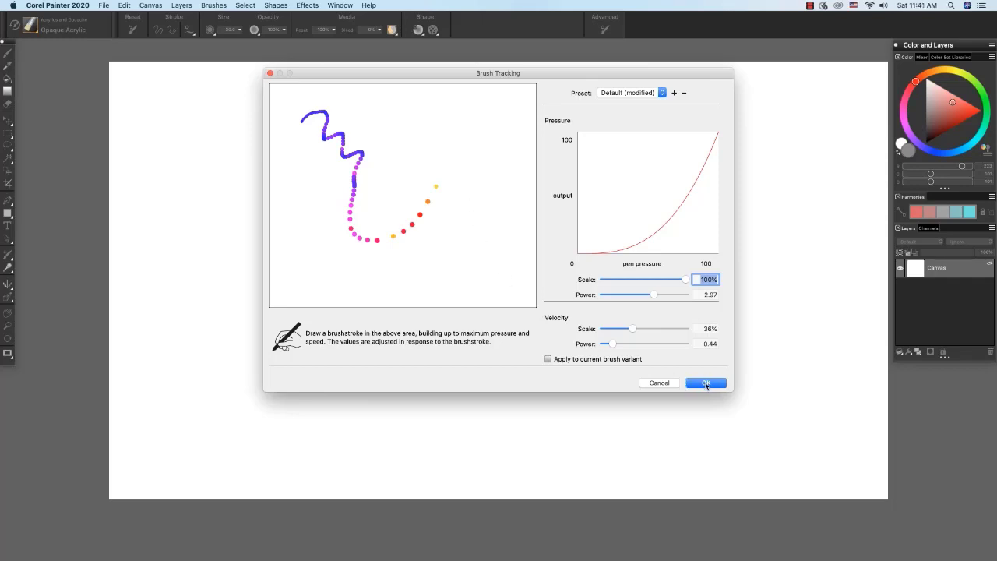
left_click(707, 382)
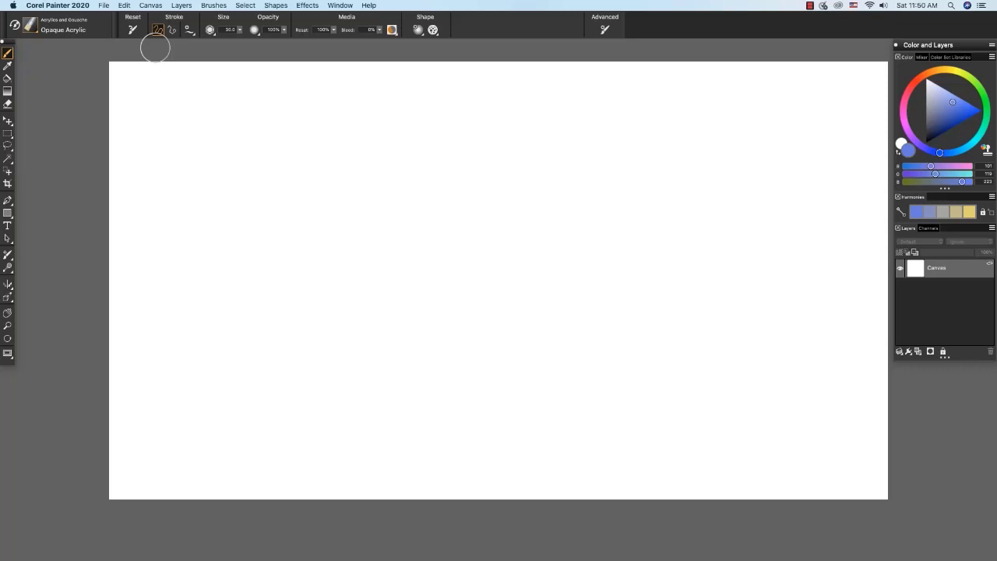
left_click(31, 26)
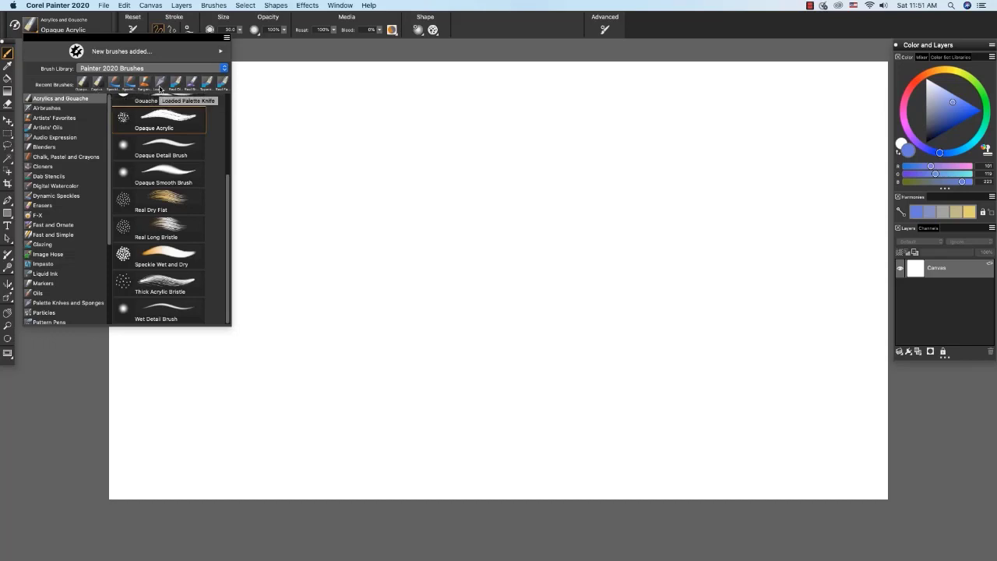
left_click(361, 84)
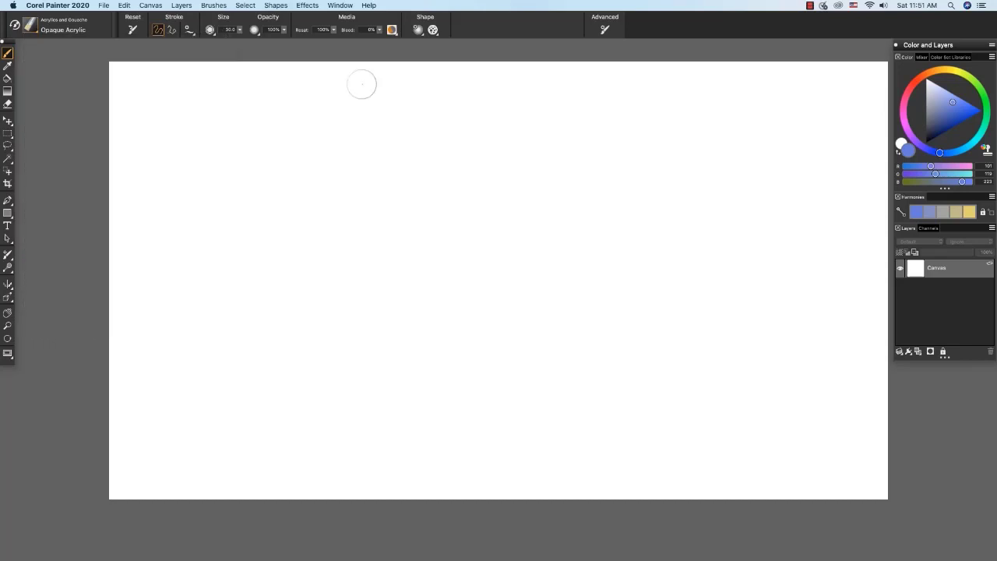
Show the Recent Brushes bar from the Window menu.
left_click(340, 6)
left_click(340, 5)
left_click(339, 5)
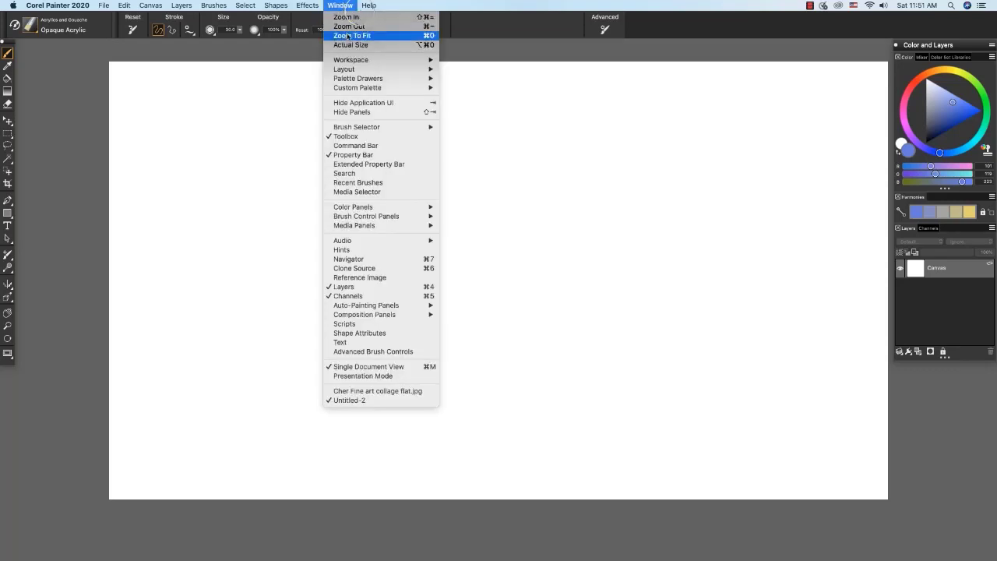
left_click(350, 183)
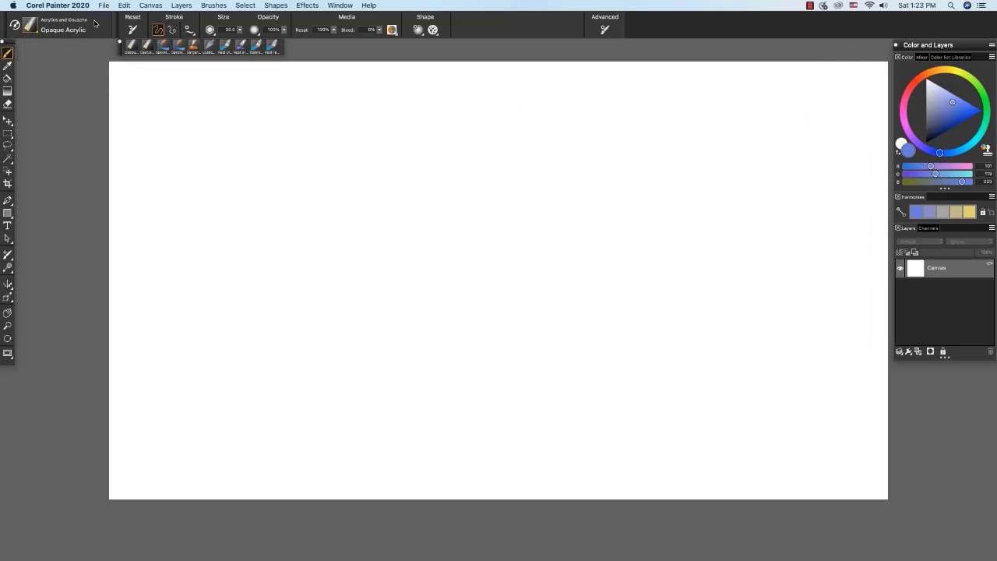
With Opaque Acrylic, paint a curved blue stroke and a broad blue patch below it, top left.
left_click(36, 32)
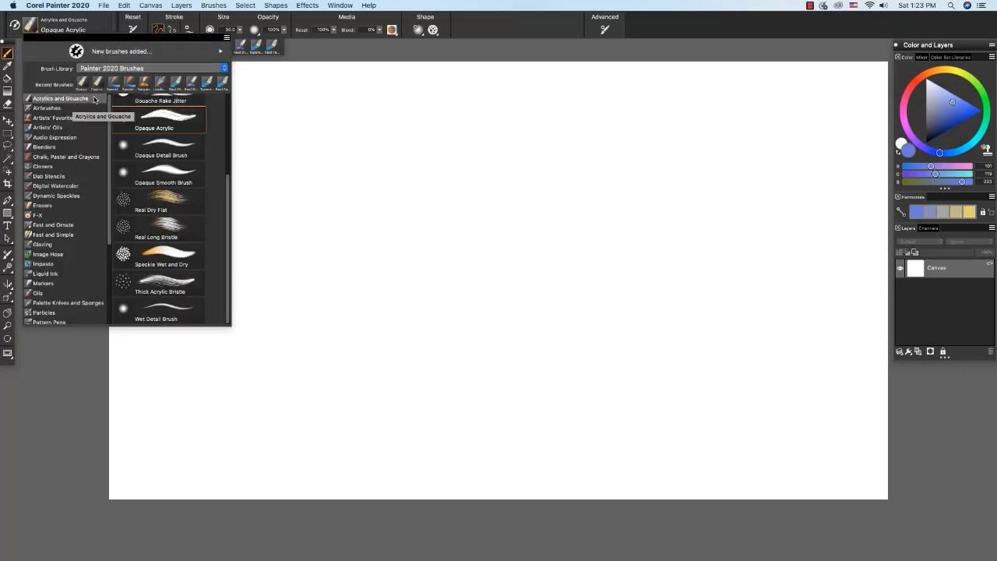
left_click(163, 118)
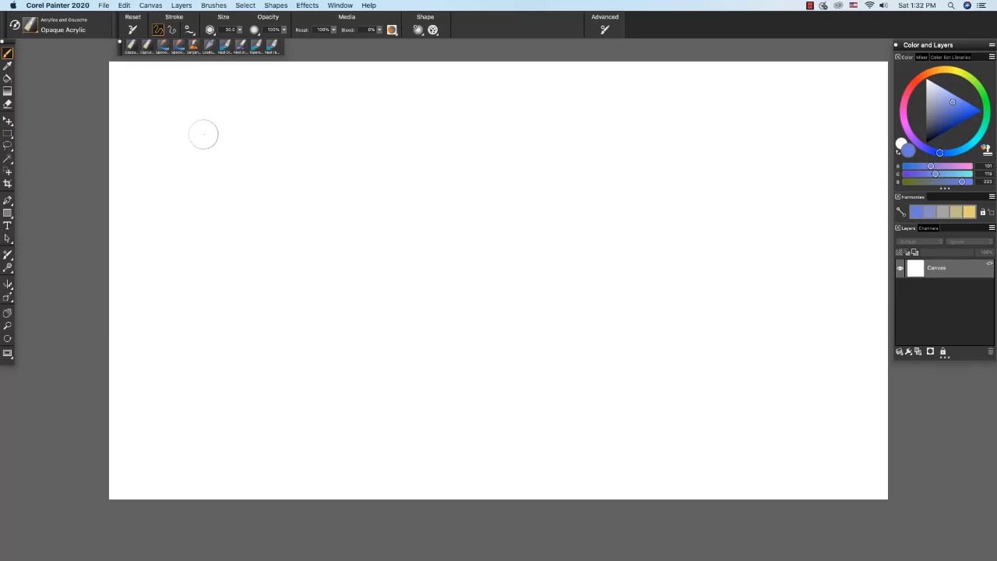
mouse_move(168, 131)
left_mouse_down()
mouse_move(192, 139)
mouse_move(273, 104)
mouse_move(305, 109)
mouse_move(323, 131)
left_mouse_up()
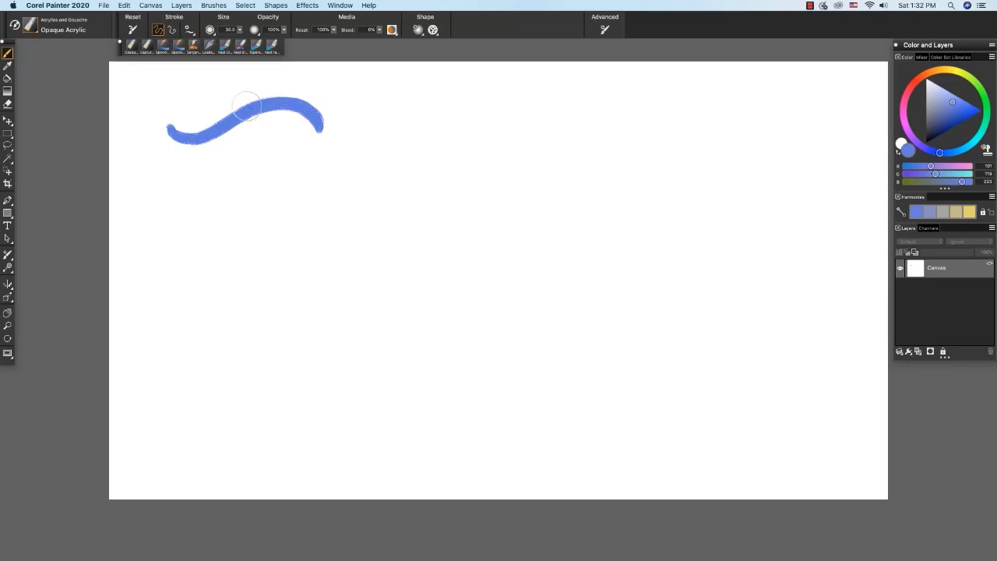
mouse_move(223, 166)
left_mouse_down()
mouse_move(282, 131)
mouse_move(230, 173)
mouse_move(282, 139)
mouse_move(248, 176)
mouse_move(264, 166)
mouse_move(292, 172)
mouse_move(307, 141)
mouse_move(289, 151)
left_mouse_up()
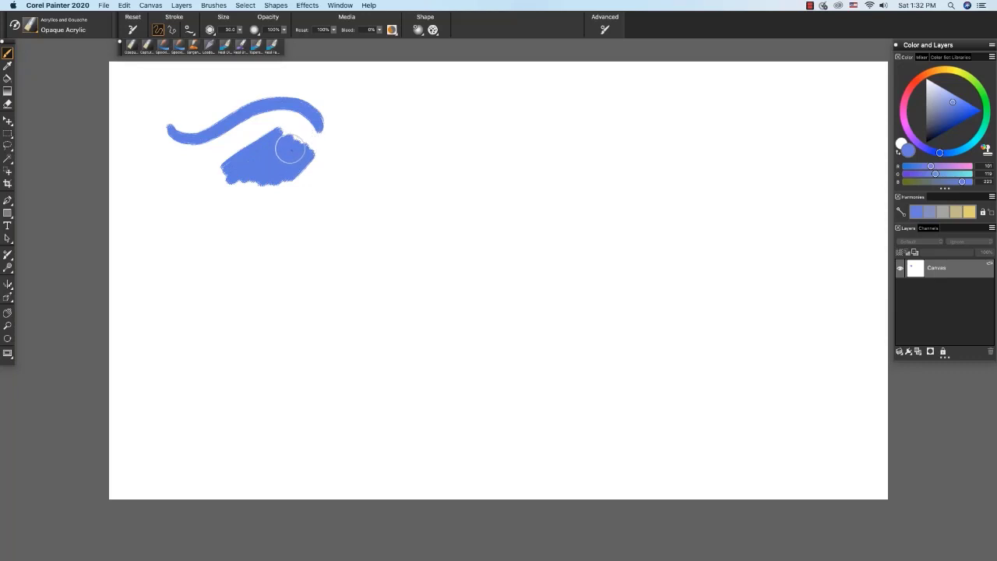
left_click(32, 29)
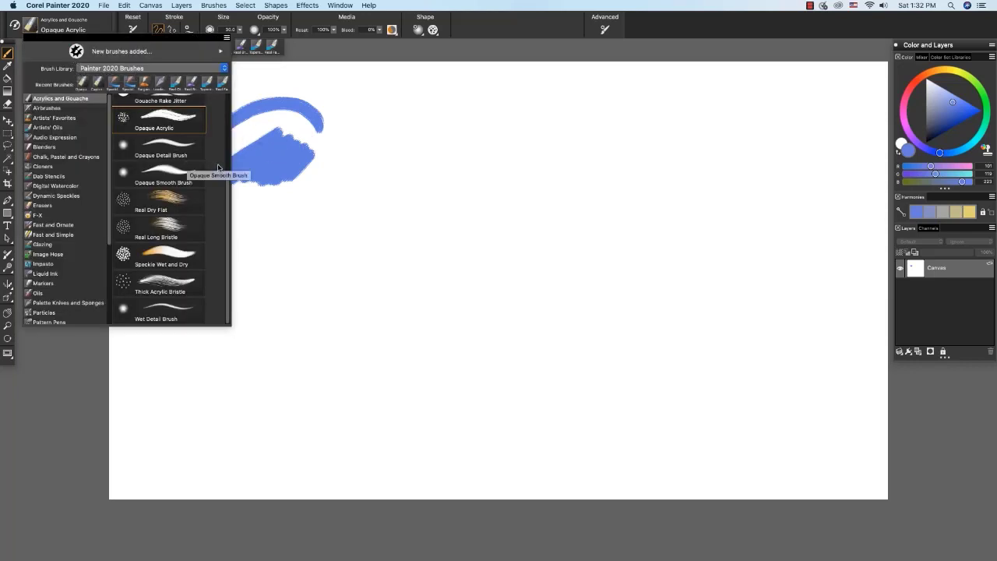
With Real Dry Flat, paint curved, looping, vertical and horizontal feathery blue strokes beside the acrylic marks.
left_click(181, 196)
left_click(320, 126)
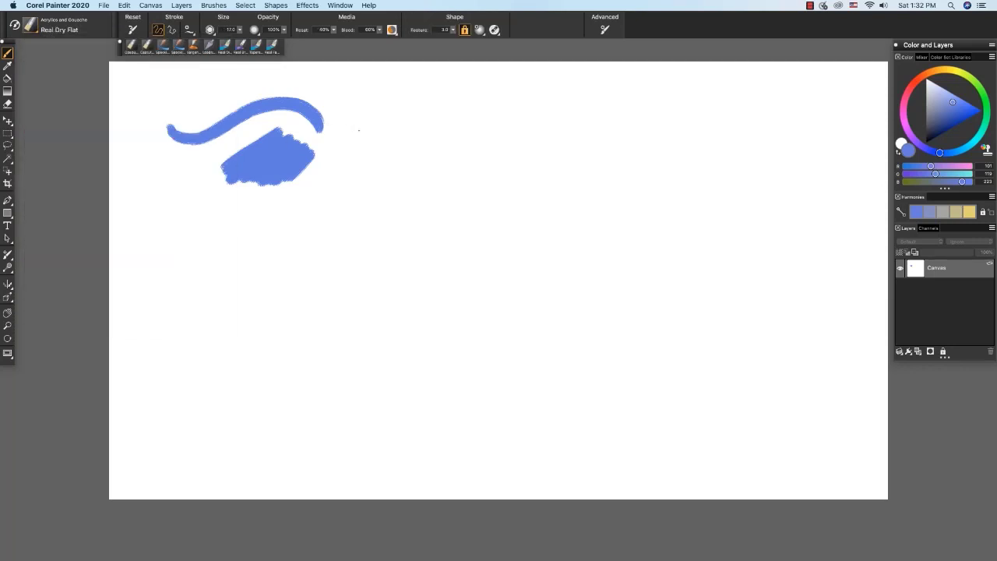
mouse_move(358, 130)
left_mouse_down()
mouse_move(437, 103)
mouse_move(466, 122)
left_mouse_up()
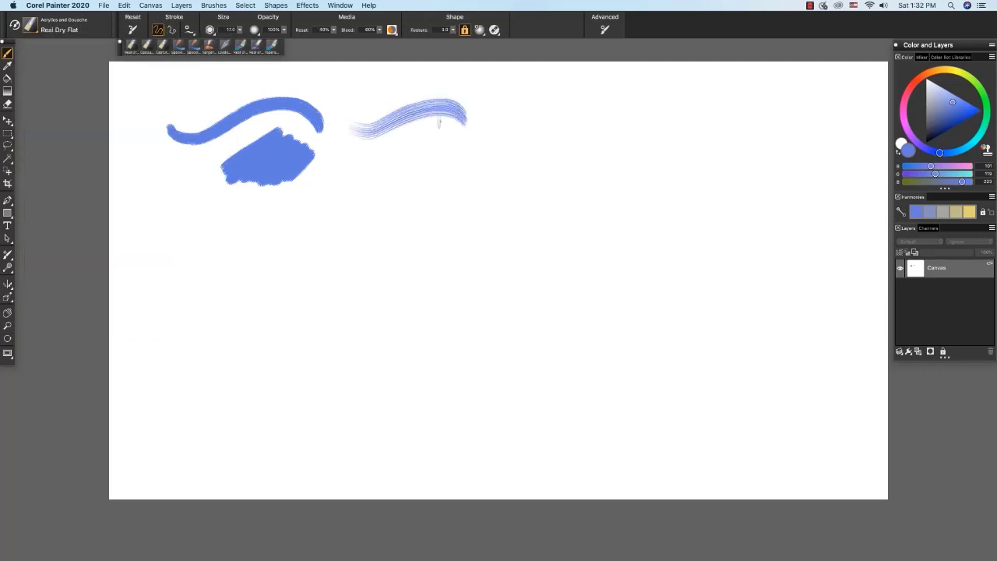
mouse_move(407, 124)
left_mouse_down()
mouse_move(418, 153)
mouse_move(444, 153)
mouse_move(453, 126)
left_mouse_up()
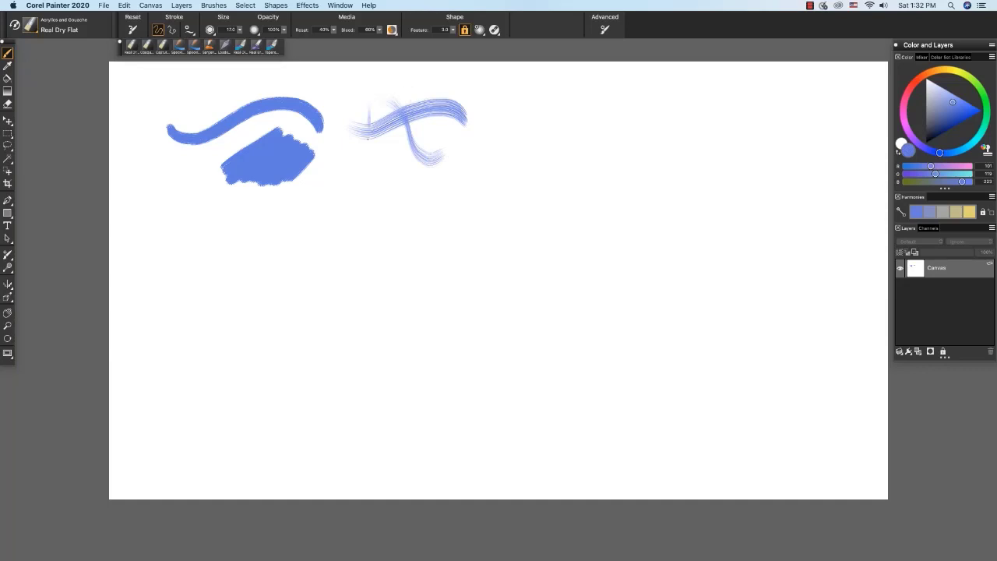
left_click_drag(368, 138, 363, 176)
left_click_drag(349, 153, 496, 152)
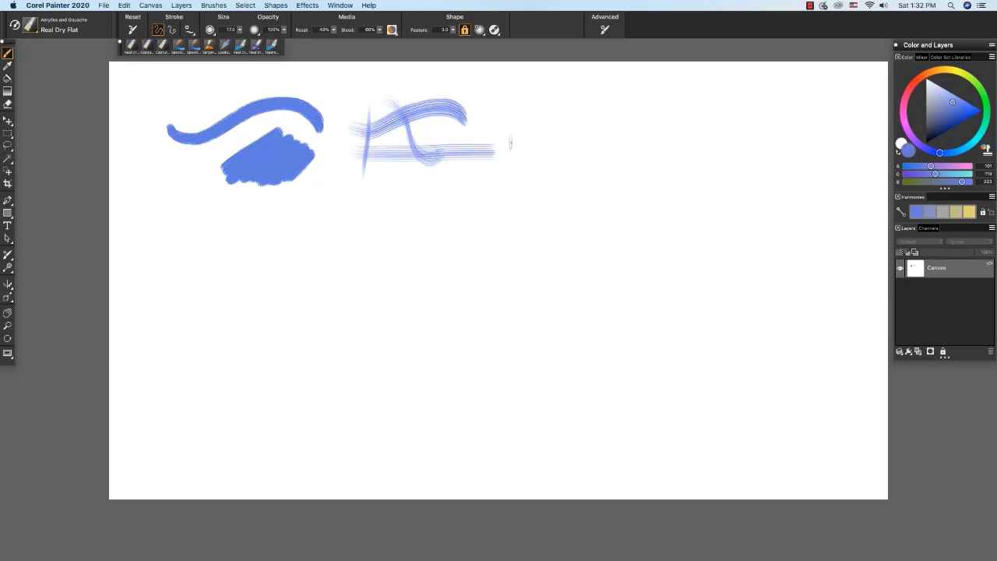
Choose Artists' Oils Bristle Brush and paint a blue oil arc to the right.
left_click(31, 29)
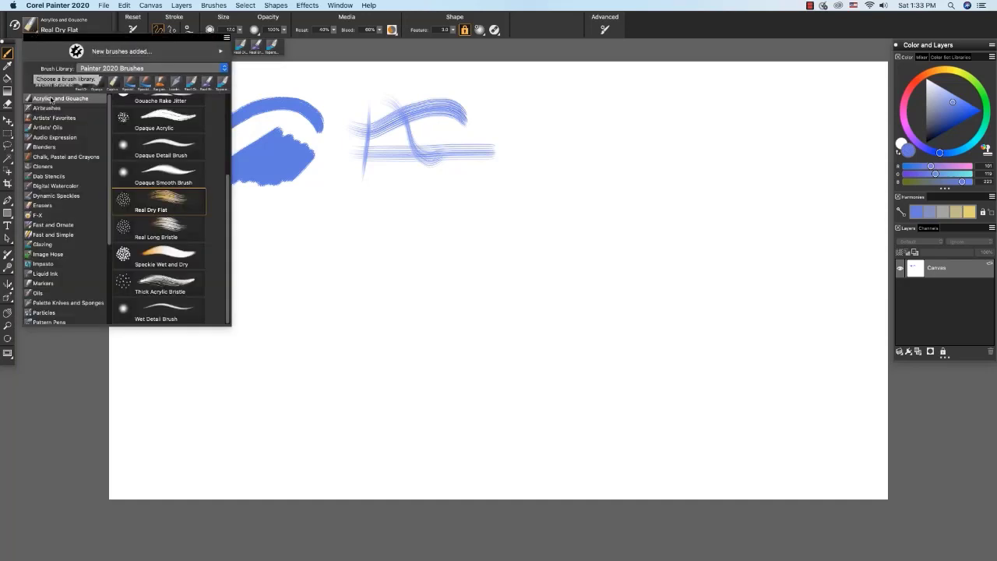
left_click(48, 127)
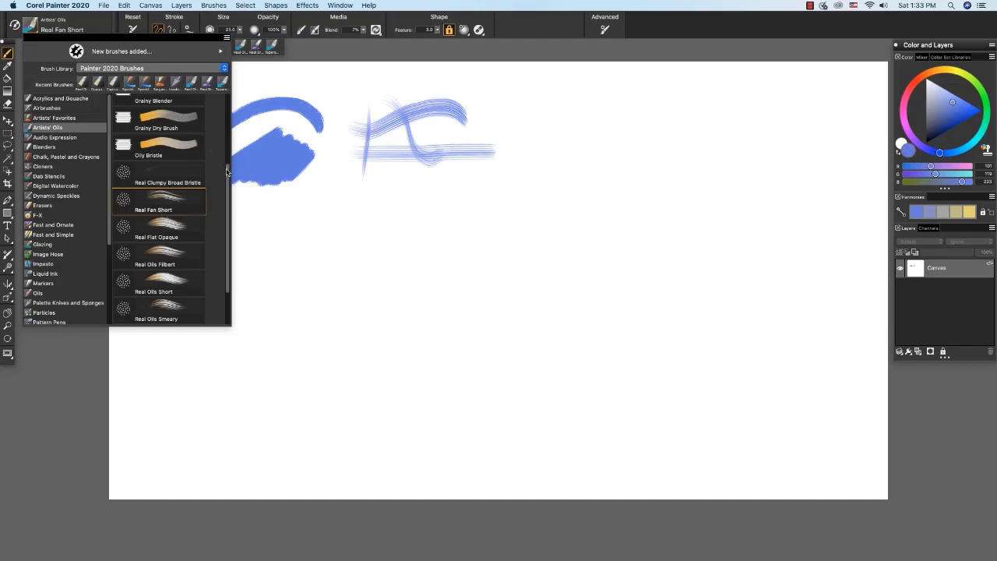
left_click_drag(227, 171, 228, 91)
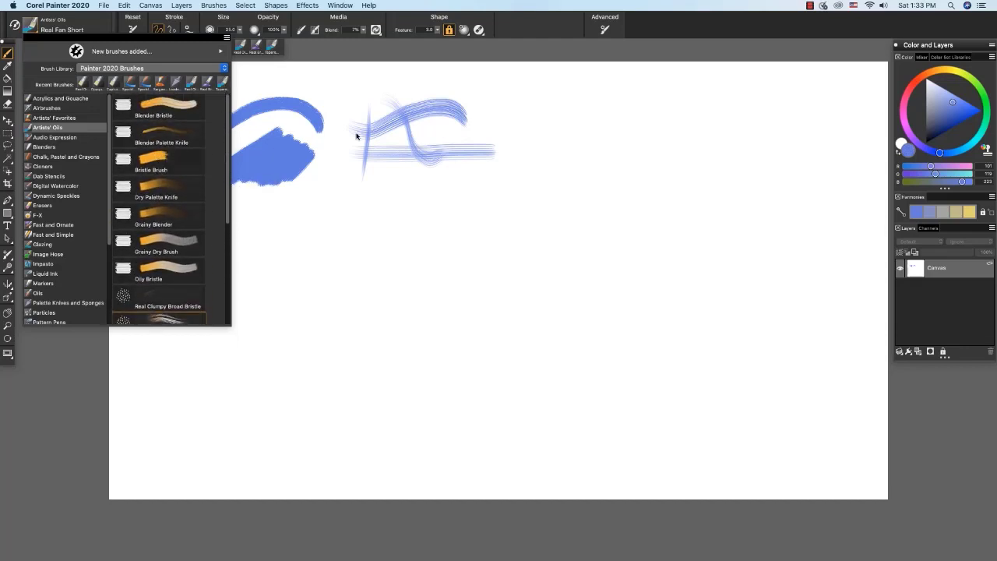
left_click(533, 111)
mouse_move(518, 121)
left_mouse_down()
mouse_move(576, 101)
mouse_move(630, 117)
left_mouse_up()
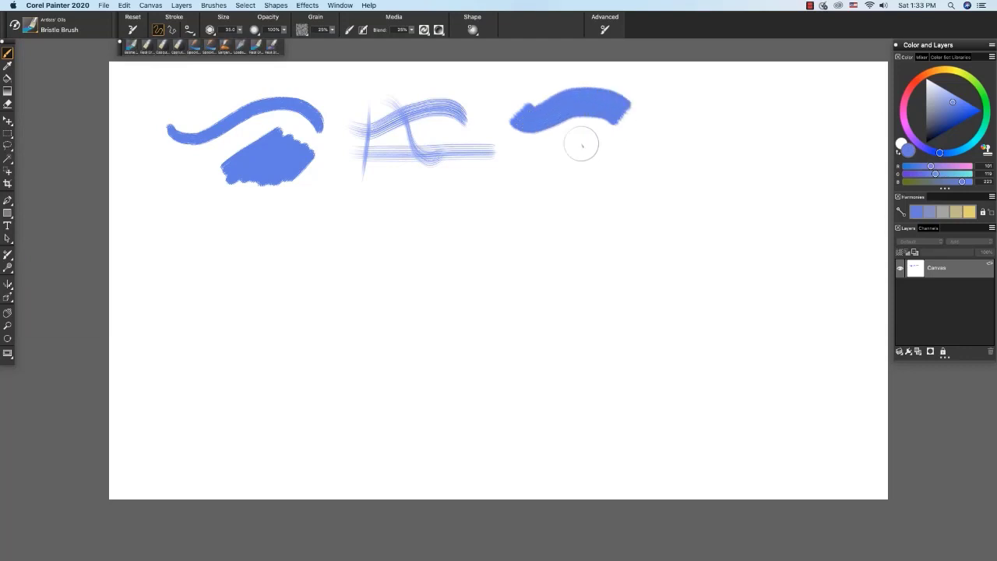
Switch to pink and work two pink strokes over the blue arc's left end.
left_click(906, 97)
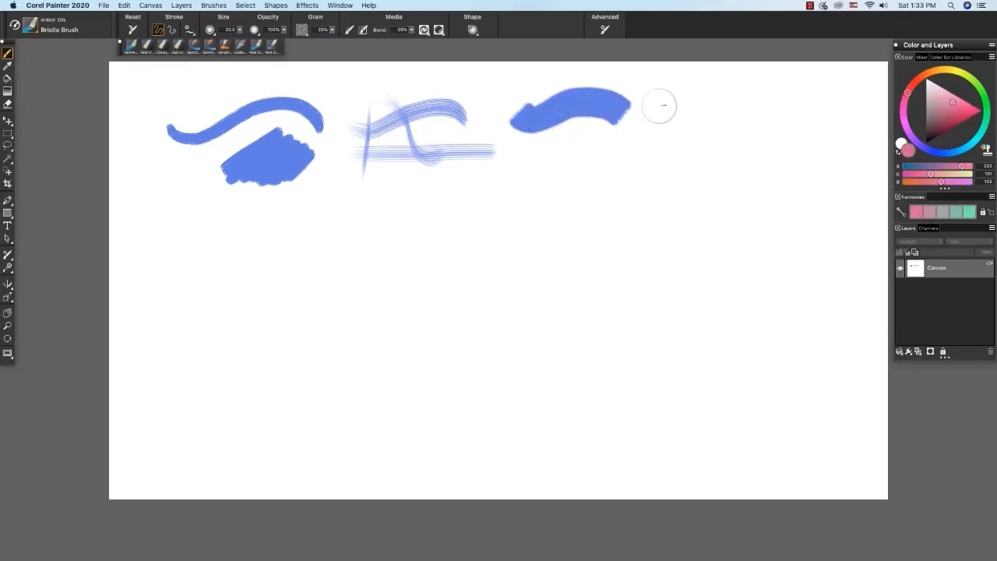
mouse_move(521, 117)
left_mouse_down()
mouse_move(559, 135)
mouse_move(604, 152)
left_mouse_up()
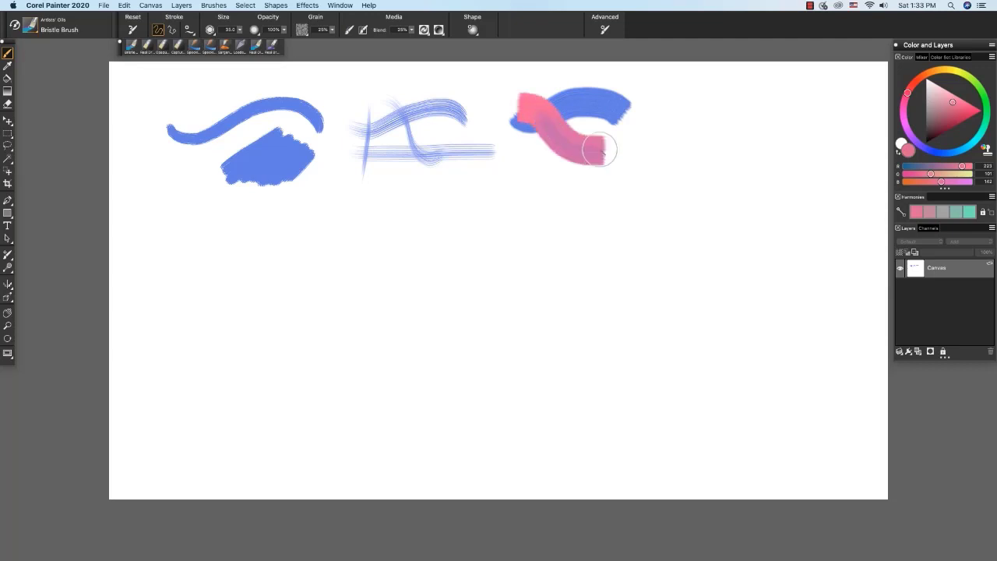
mouse_move(512, 107)
left_mouse_down()
mouse_move(528, 106)
mouse_move(534, 116)
mouse_move(515, 103)
mouse_move(522, 121)
mouse_move(523, 109)
mouse_move(538, 113)
mouse_move(564, 142)
mouse_move(576, 141)
mouse_move(545, 124)
mouse_move(577, 152)
mouse_move(609, 150)
left_mouse_up()
Switch to Real Oils Short and paint a soft pink stroke at the far right.
left_click(35, 32)
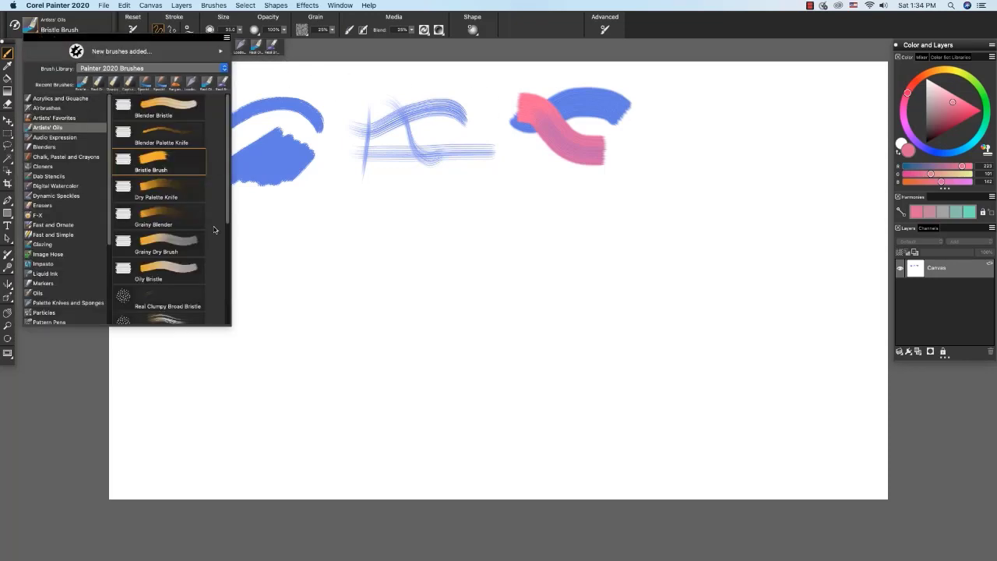
left_click_drag(228, 184, 232, 272)
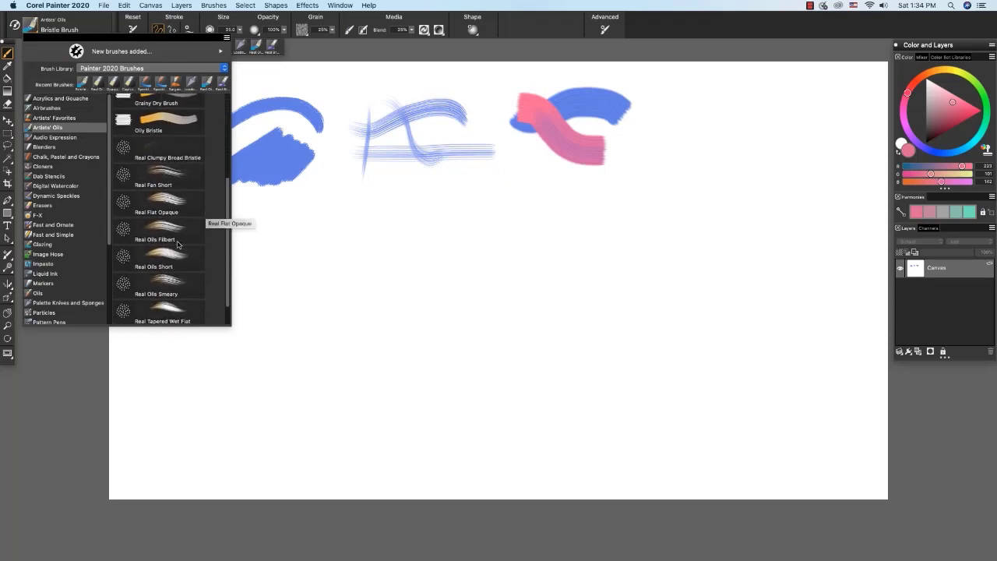
left_click(554, 155)
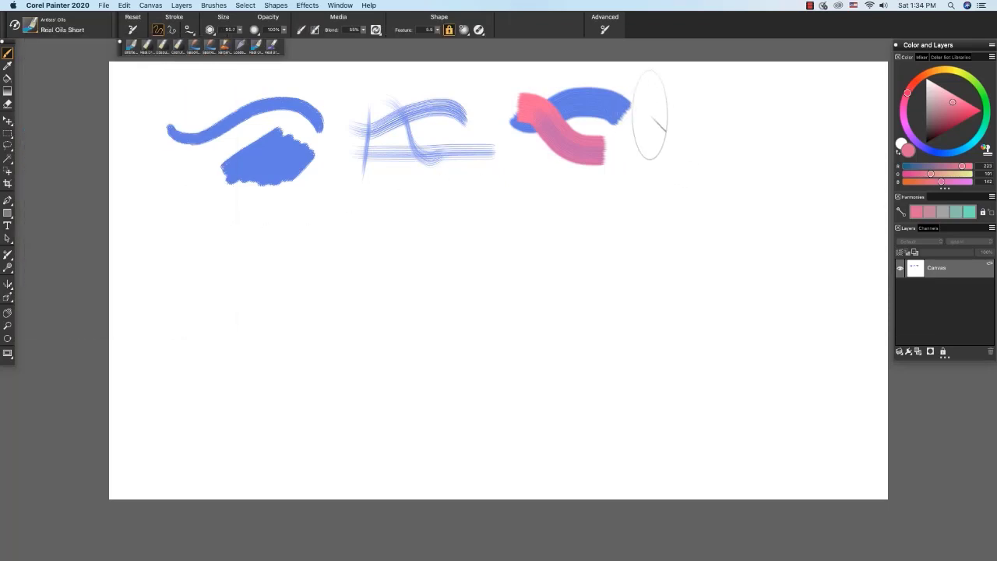
mouse_move(703, 110)
left_mouse_down()
mouse_move(754, 127)
mouse_move(757, 159)
left_mouse_up()
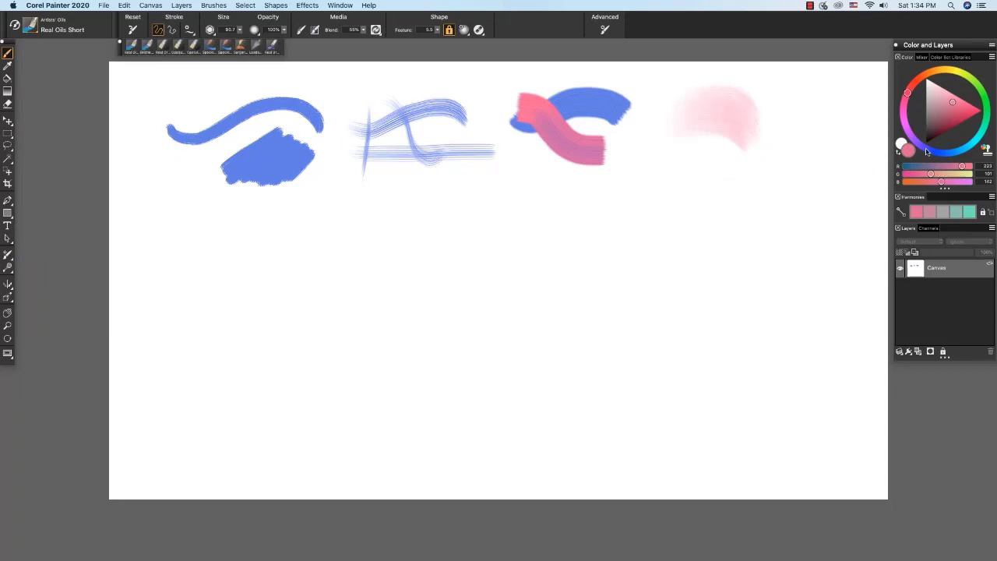
Paint light-blue strokes across the pink, then reset the brush and add a thin blue stroke below.
left_click(944, 155)
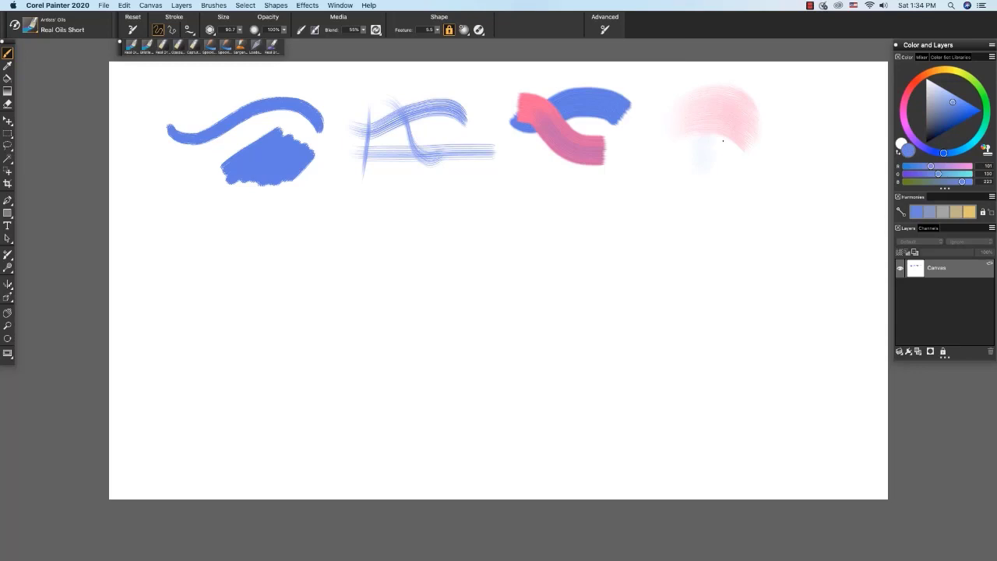
mouse_move(723, 141)
left_mouse_down()
mouse_move(766, 132)
mouse_move(805, 156)
left_mouse_up()
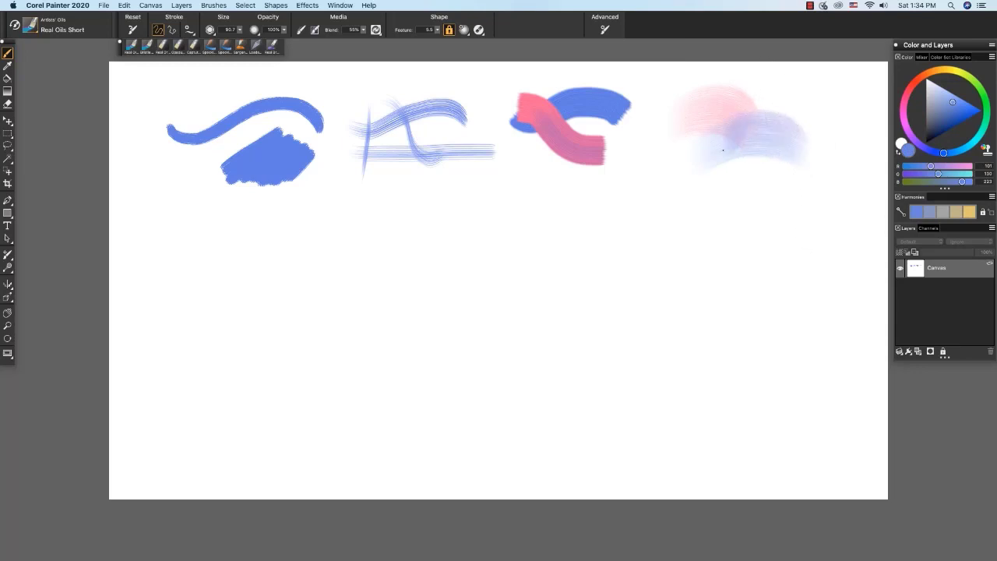
left_click_drag(723, 150, 677, 194)
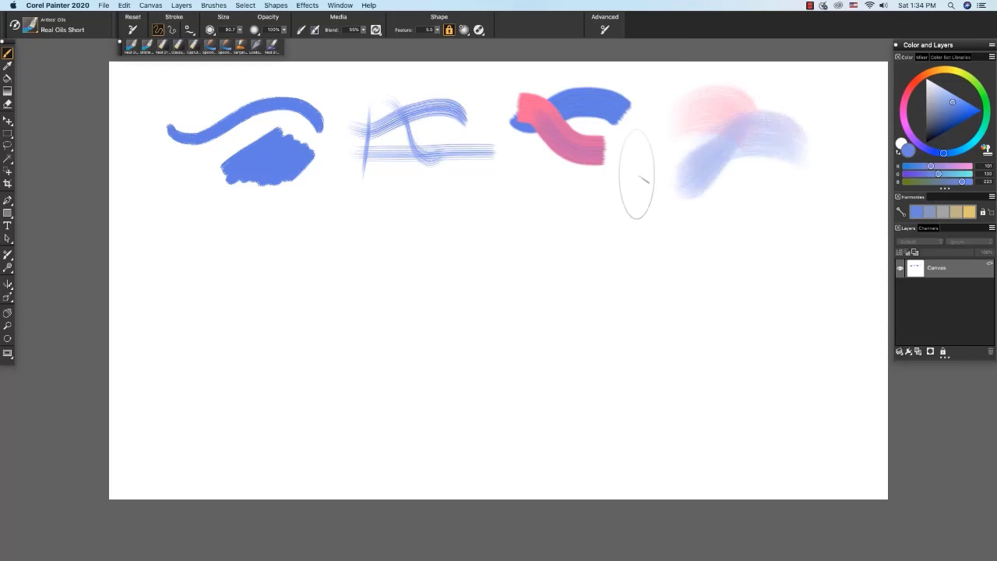
left_click(131, 32)
mouse_move(712, 184)
left_mouse_down()
mouse_move(790, 192)
mouse_move(754, 187)
mouse_move(713, 211)
left_mouse_up()
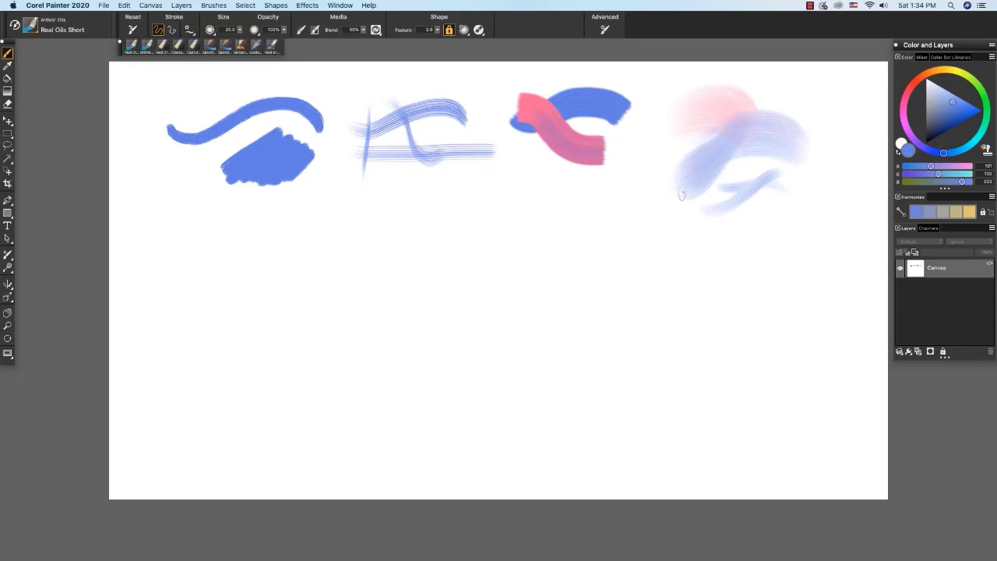
left_click(36, 32)
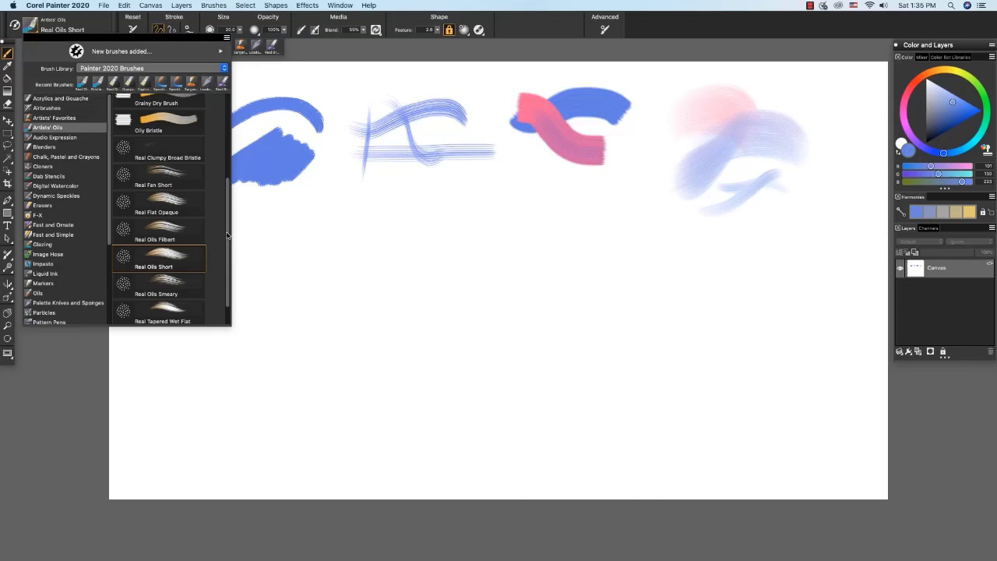
With Grainy Blender, smear the pink band's lower edge, the pink-blue overlap and its top edge.
scroll(164, 202, "up", 4)
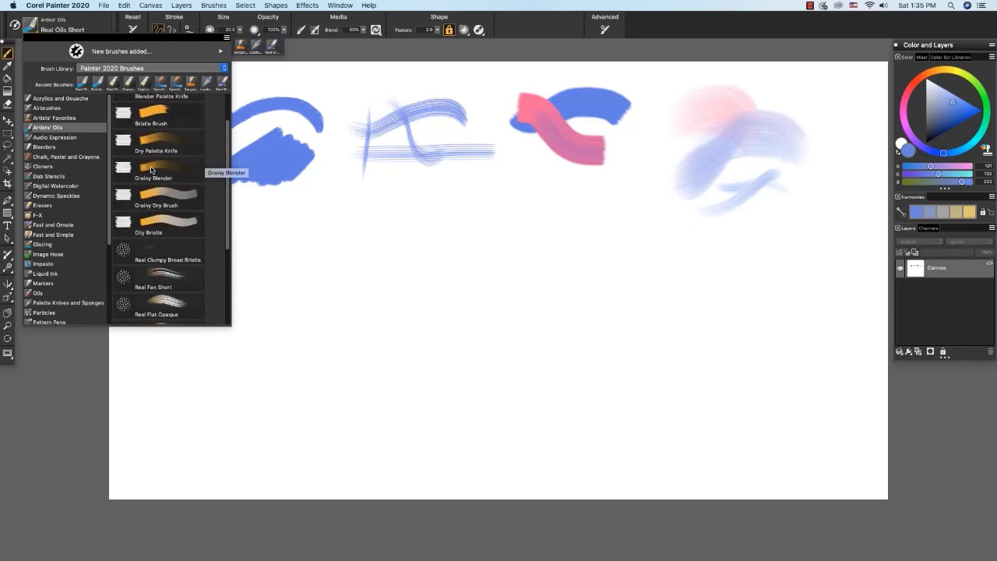
left_click(152, 169)
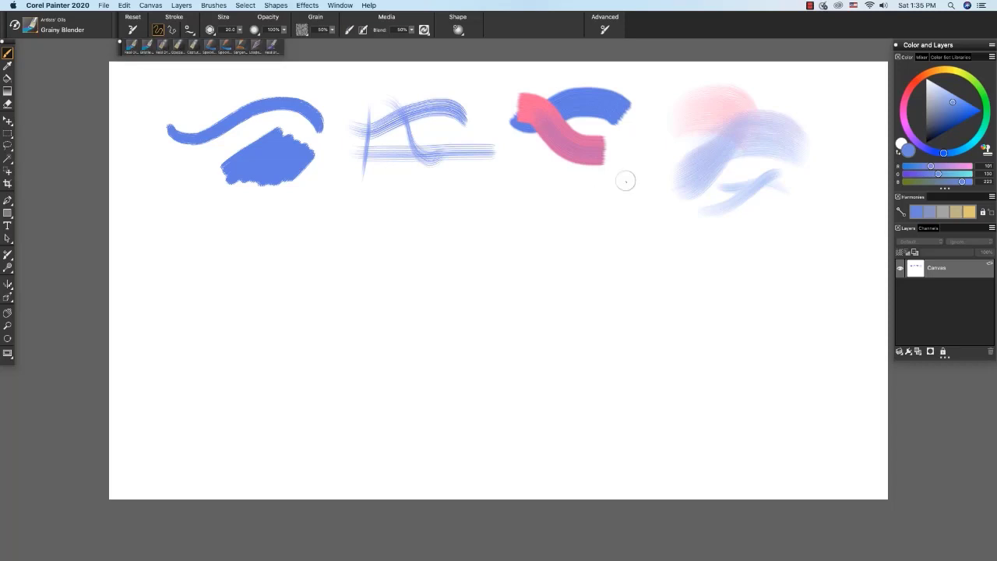
mouse_move(595, 162)
left_mouse_down()
mouse_move(574, 167)
mouse_move(581, 175)
left_mouse_up()
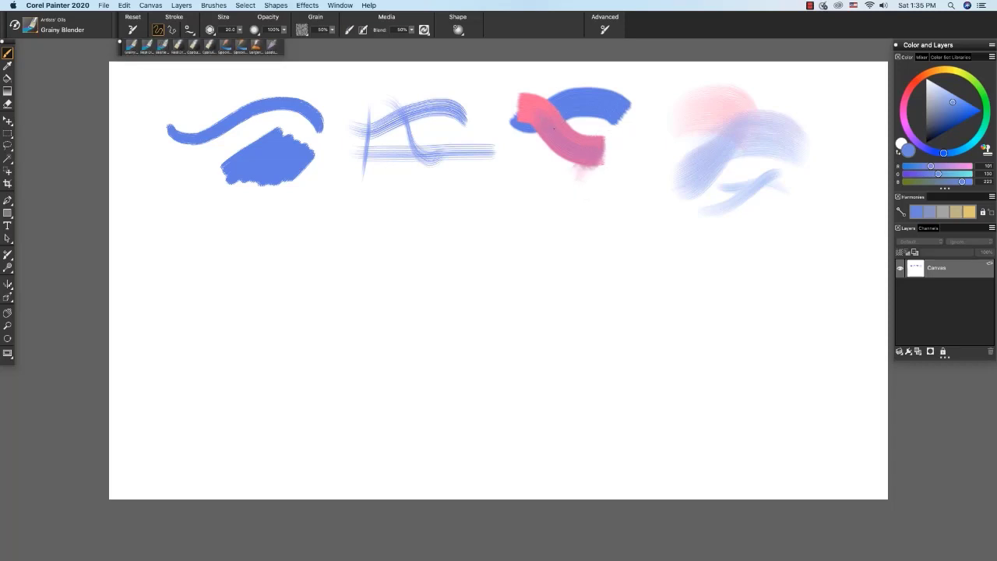
left_click_drag(589, 107, 552, 137)
left_click_drag(607, 105, 555, 132)
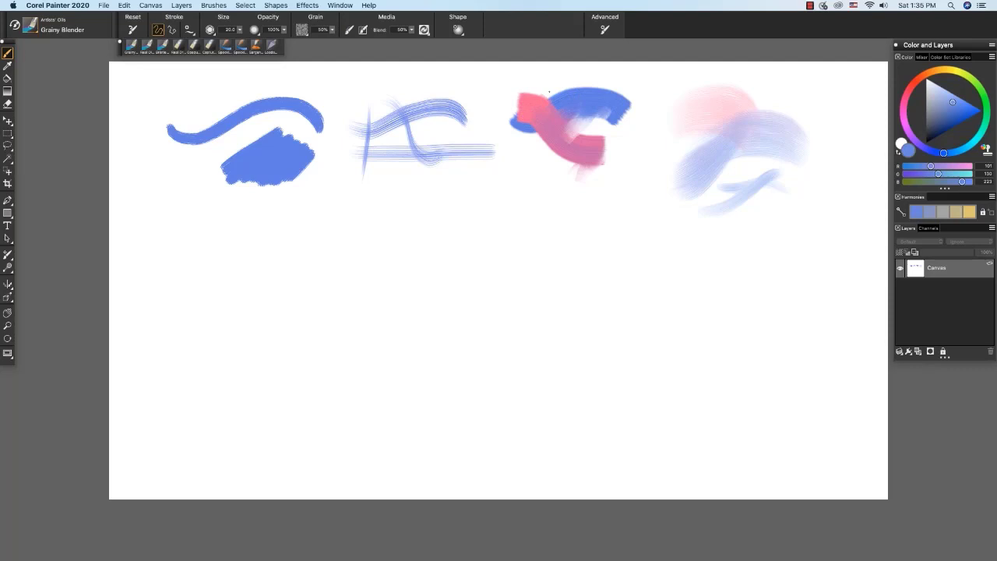
left_click_drag(549, 92, 544, 84)
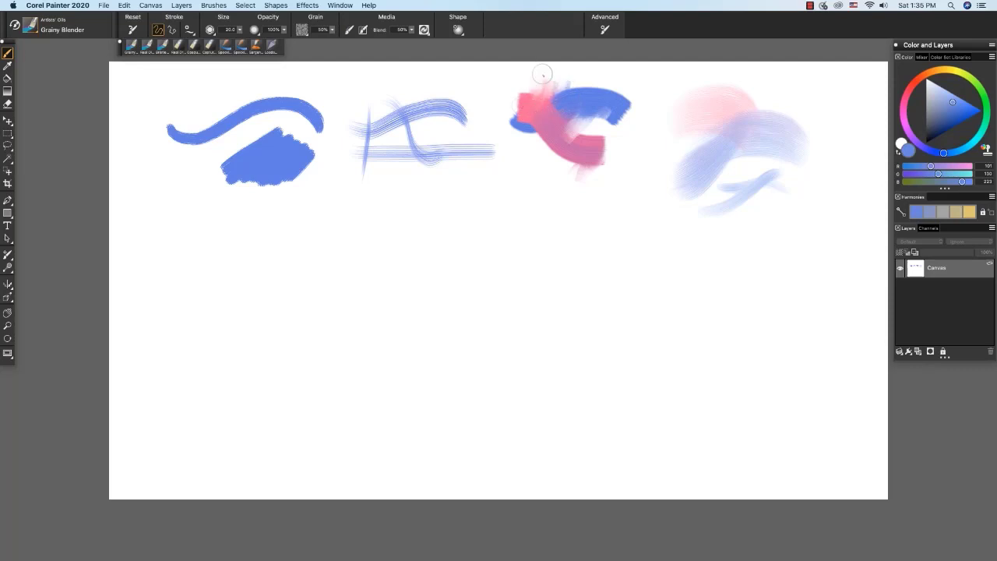
left_click(302, 32)
left_click(302, 33)
Choose Oils > Fine Soft Brush and paint a soft light-blue stroke below the first stroke.
left_click(32, 29)
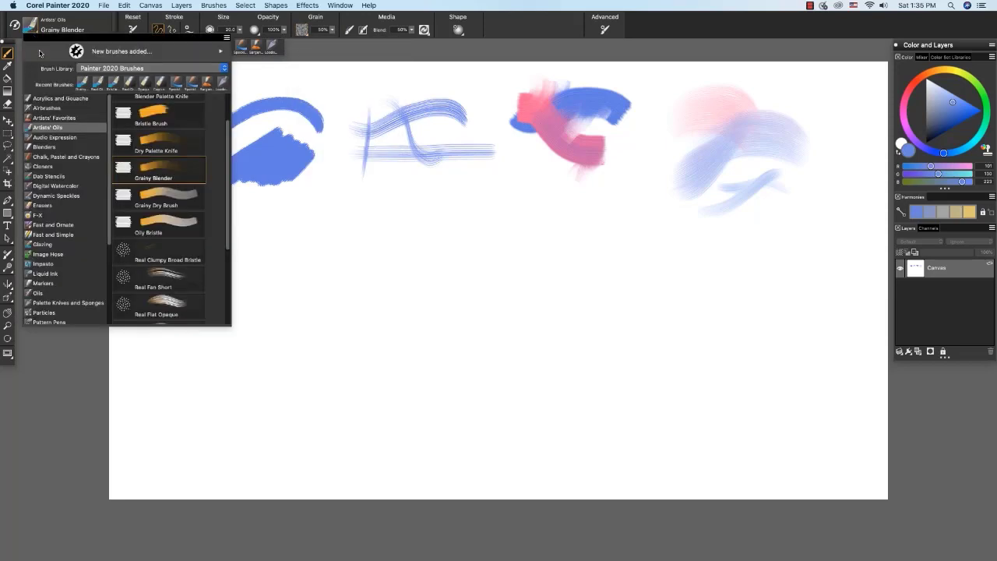
left_click(38, 293)
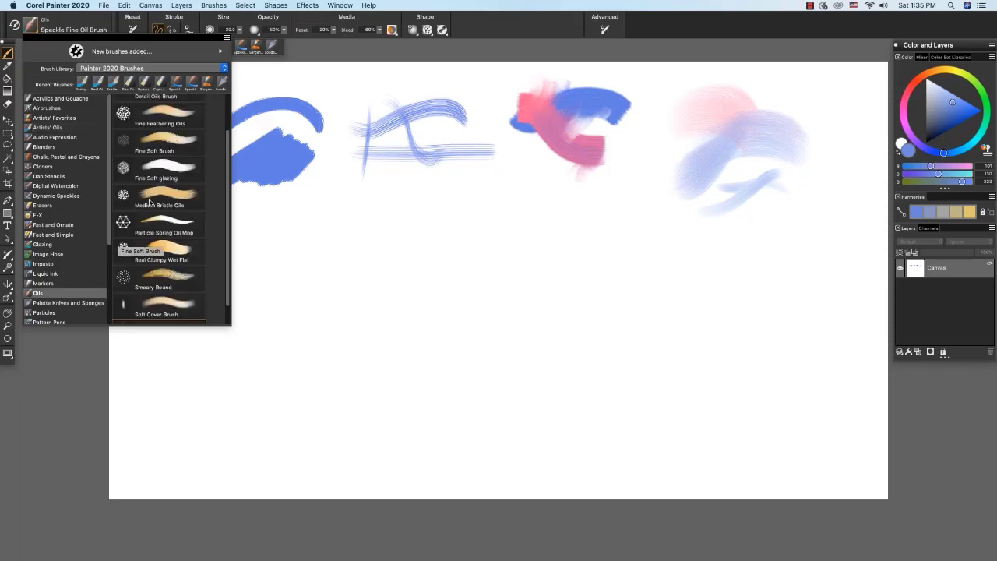
left_click(165, 142)
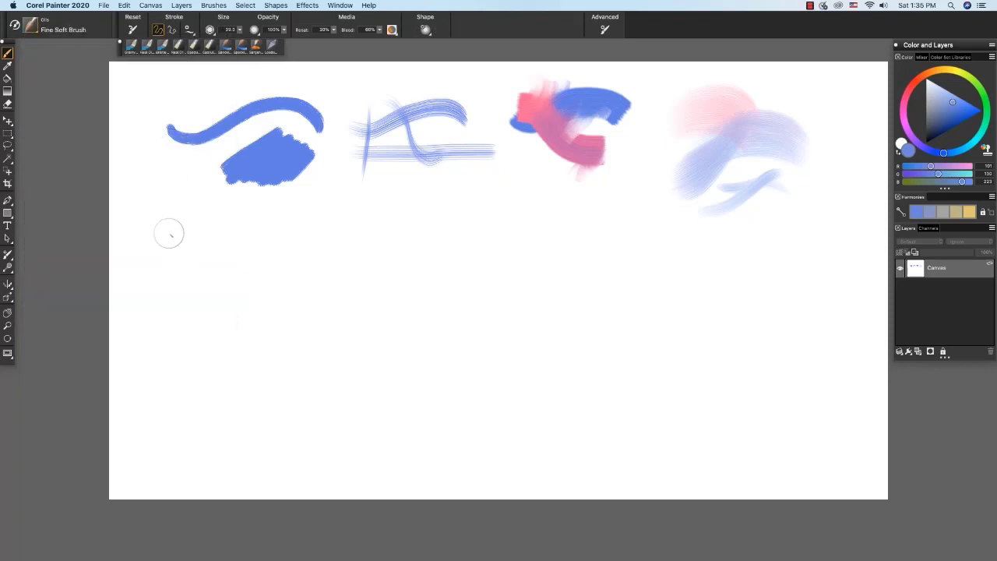
mouse_move(162, 225)
left_mouse_down()
mouse_move(239, 222)
mouse_move(265, 245)
mouse_move(217, 206)
mouse_move(165, 267)
left_mouse_up()
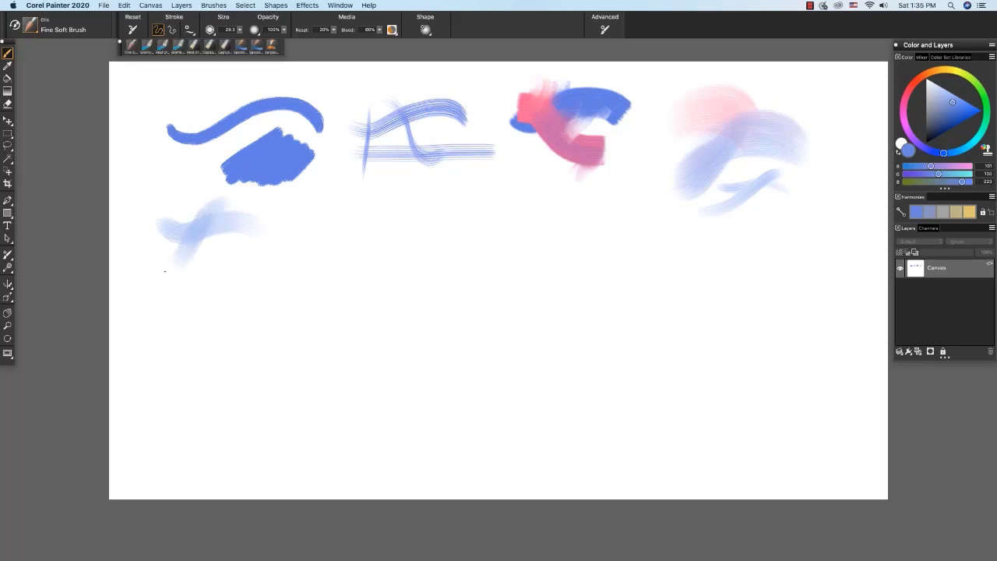
Switch to pink-red and paint a soft stroke and a short dab over the blue.
left_click(912, 85)
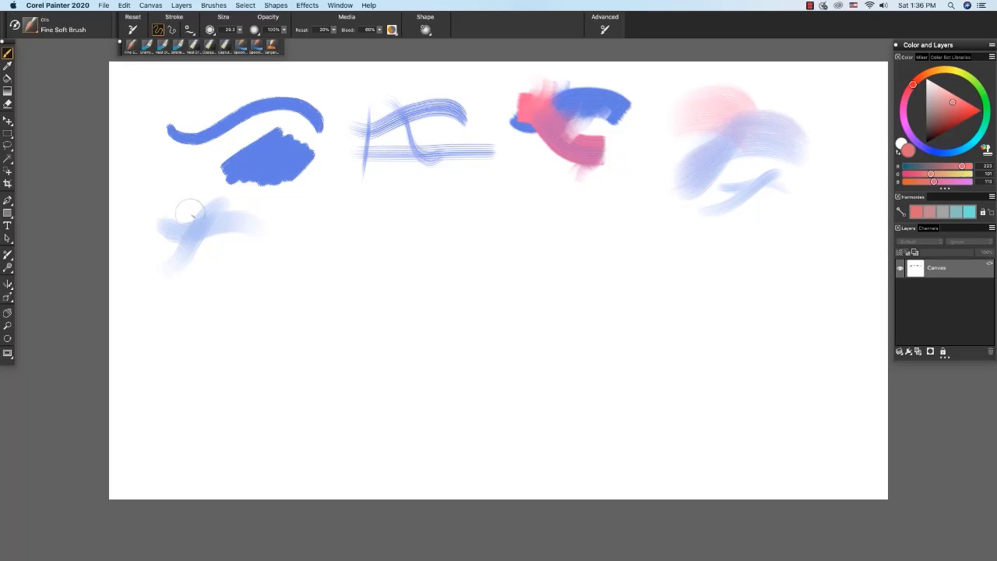
mouse_move(183, 197)
left_mouse_down()
mouse_move(247, 238)
mouse_move(229, 289)
left_mouse_up()
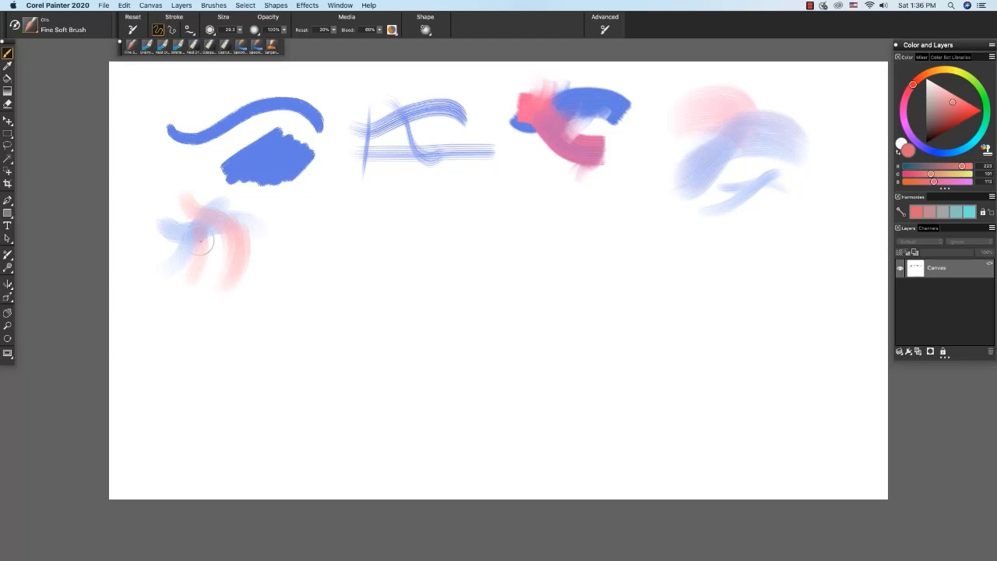
mouse_move(204, 244)
left_mouse_down()
mouse_move(193, 265)
mouse_move(203, 229)
mouse_move(210, 264)
mouse_move(224, 240)
left_mouse_up()
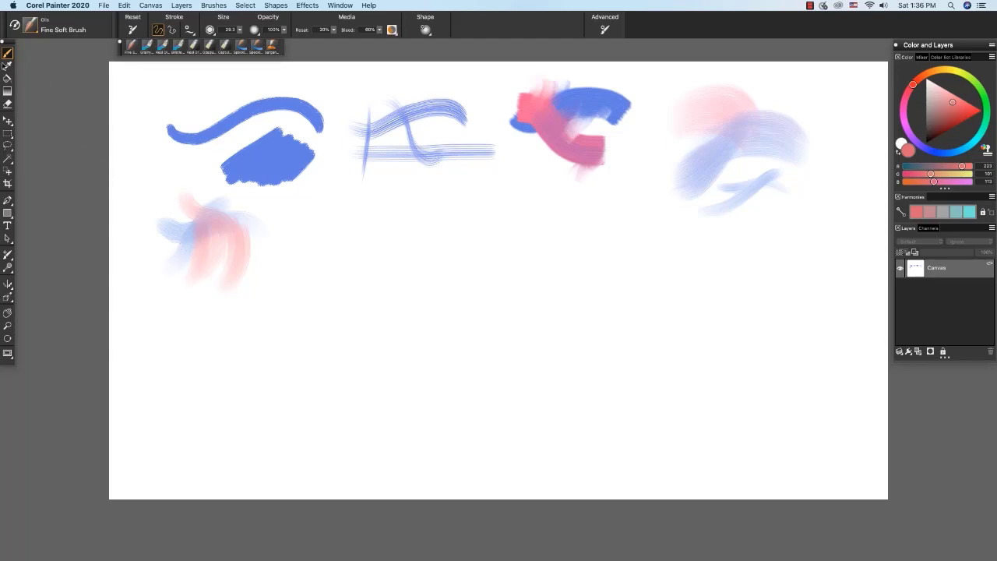
Select Real Clumpy Wet Flat in blue, reset to its default size.
left_click(32, 27)
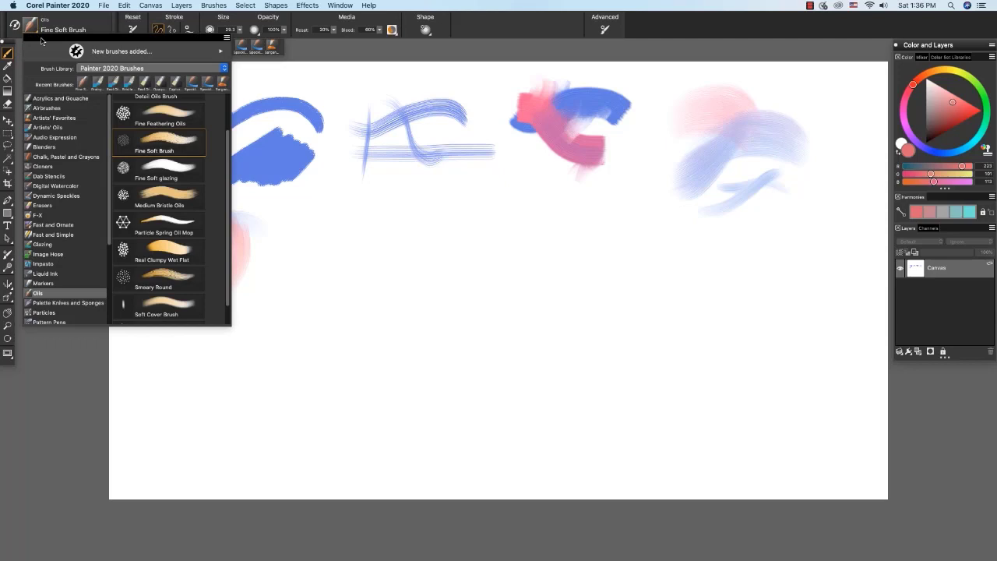
left_click(167, 249)
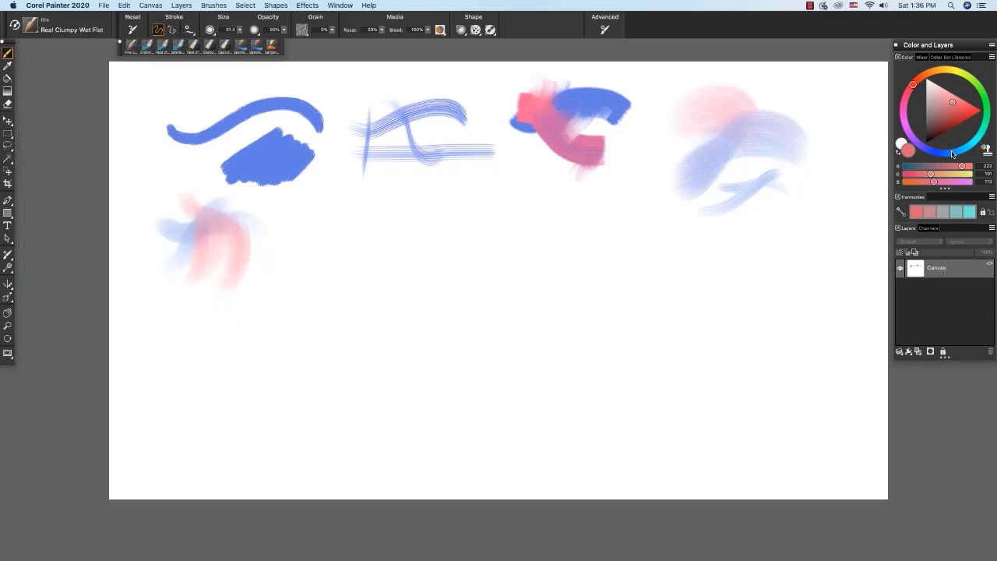
left_click(952, 154)
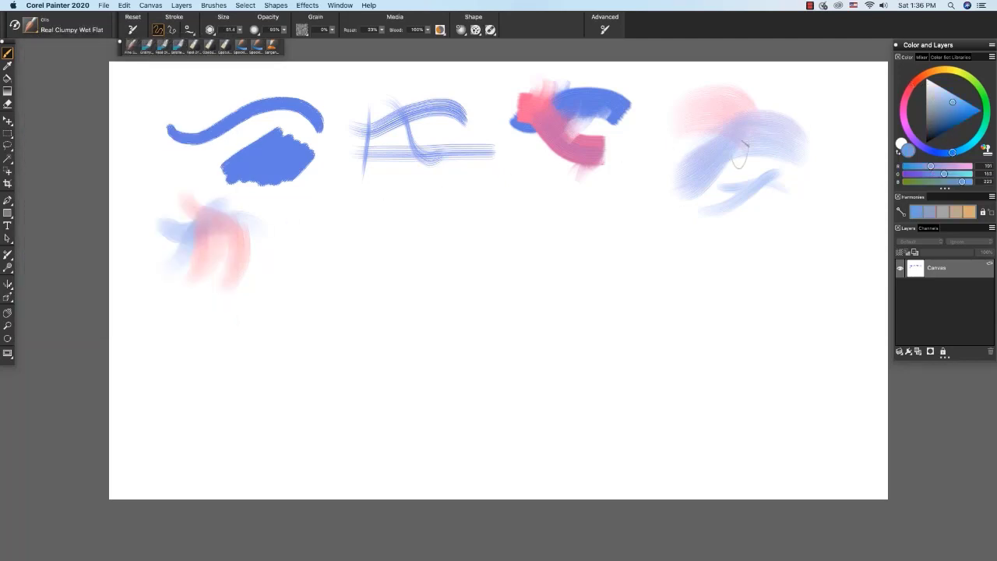
left_click(159, 47)
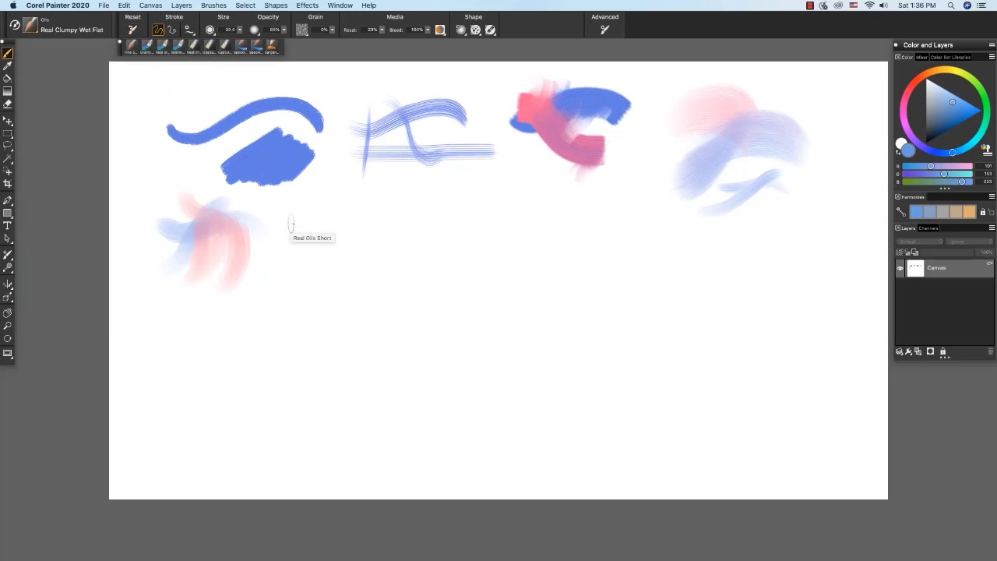
Paint and blend light-blue and blue strokes, then cross them with a pink-red diagonal.
left_click_drag(293, 230, 397, 225)
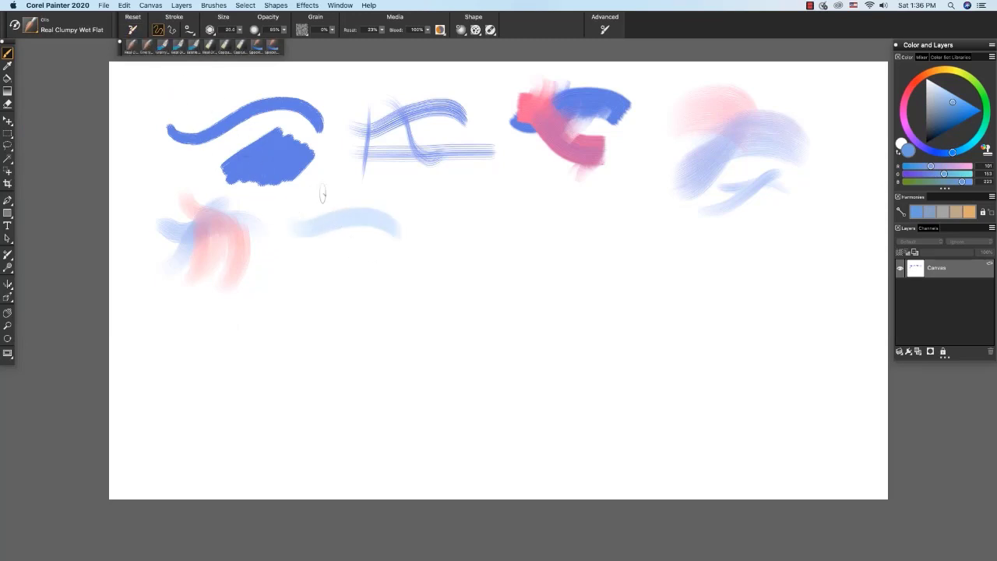
mouse_move(305, 203)
left_mouse_down()
mouse_move(326, 226)
mouse_move(389, 206)
left_mouse_up()
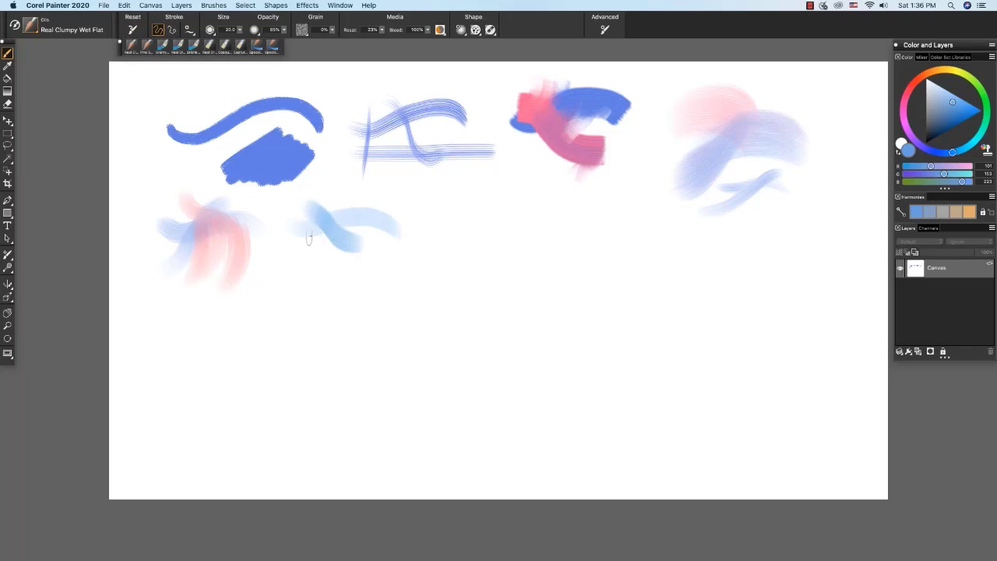
mouse_move(309, 238)
left_mouse_down()
mouse_move(363, 226)
mouse_move(343, 238)
left_mouse_up()
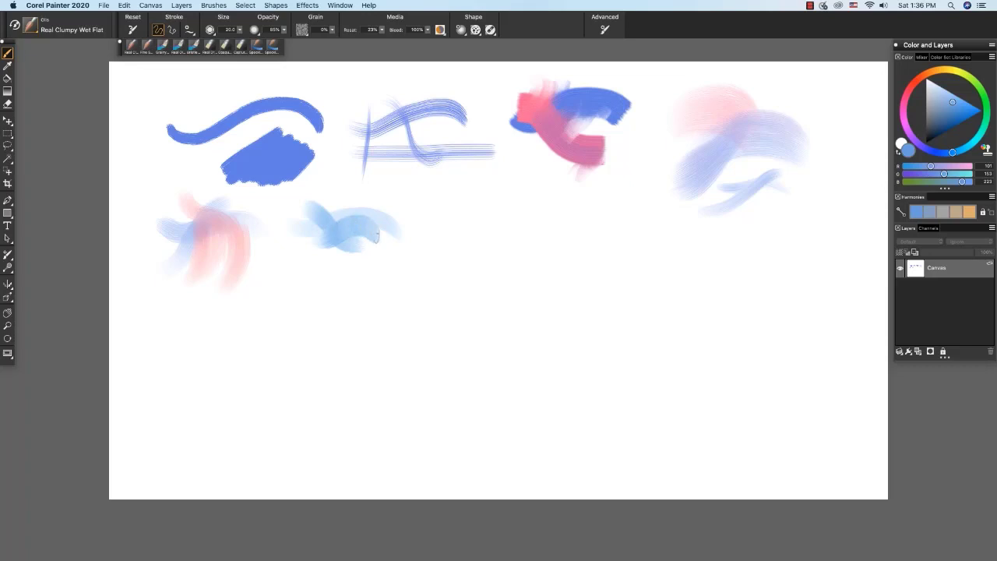
left_click(915, 82)
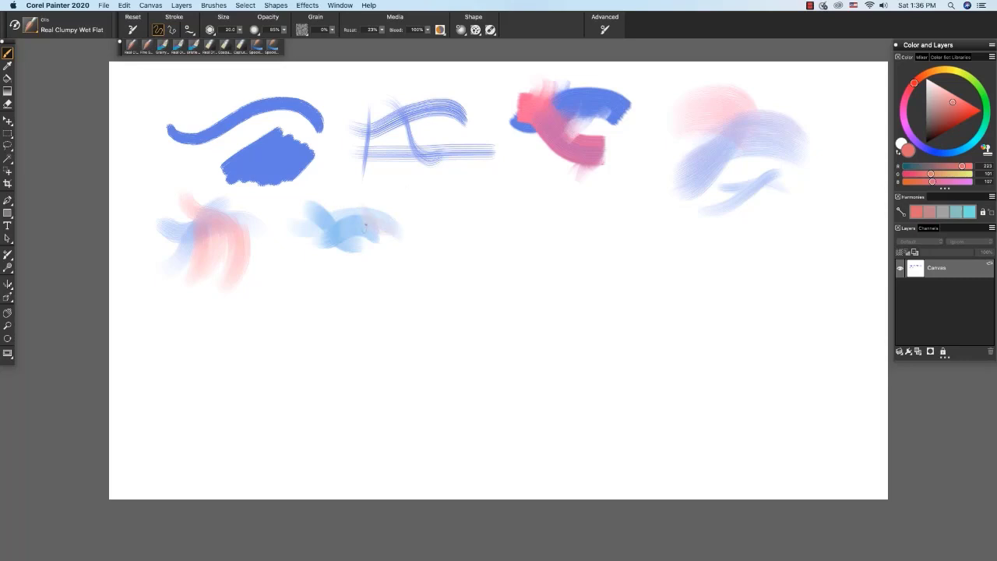
mouse_move(409, 208)
left_mouse_down()
mouse_move(376, 223)
mouse_move(343, 255)
left_mouse_up()
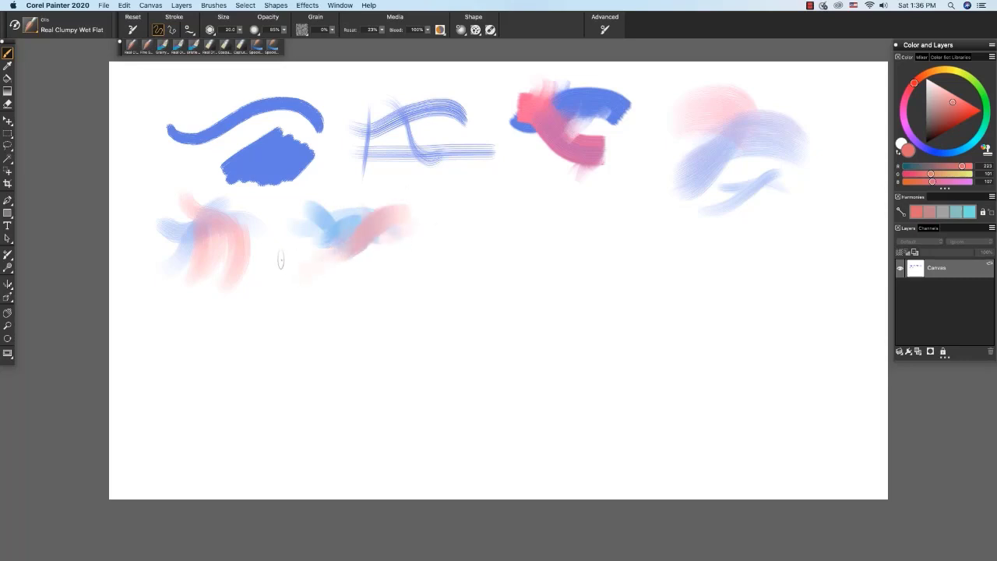
Select the Speckle Fine Oil Brush and paint a curved coral stroke on the canvas.
key("super+b")
scroll(229, 257, "down", 1)
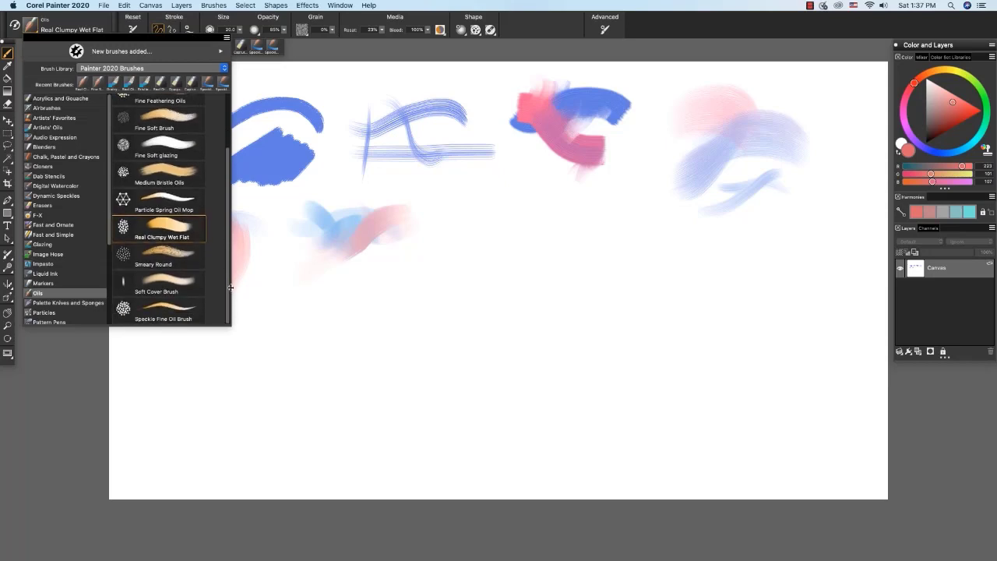
left_click(187, 310)
left_click(464, 221)
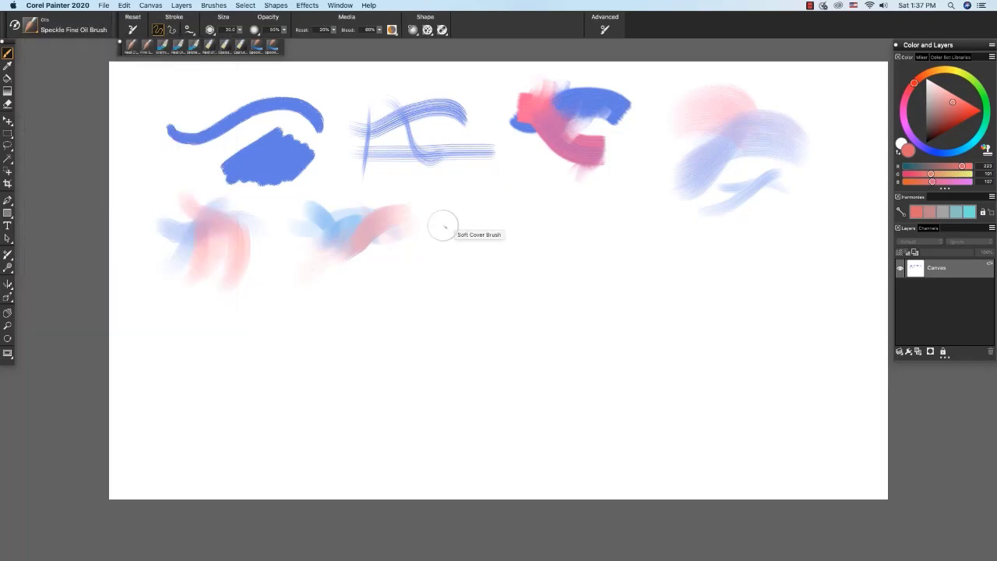
left_click(448, 228)
mouse_move(452, 228)
left_mouse_down()
mouse_move(499, 220)
mouse_move(550, 232)
left_mouse_up()
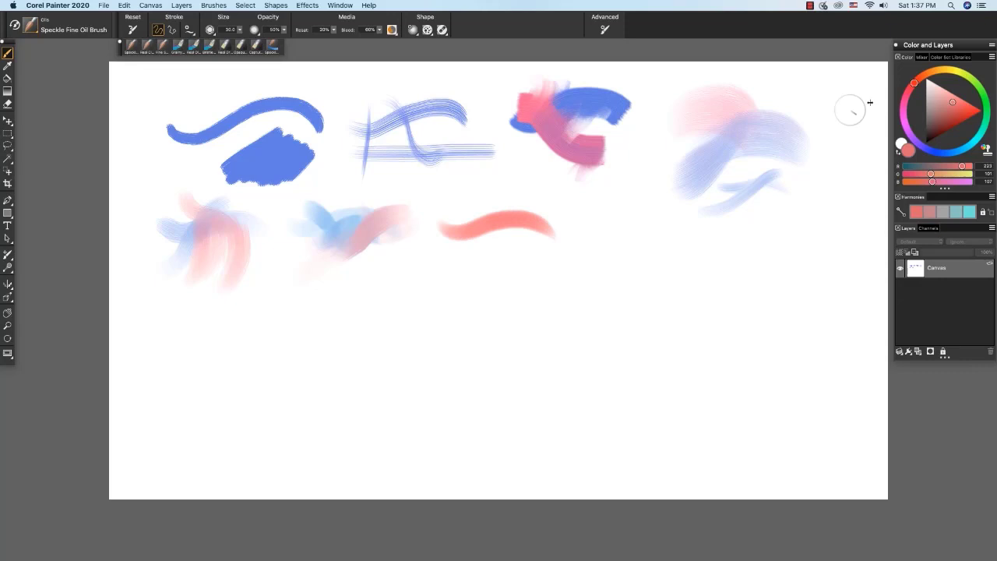
In blue, paint strokes crossing the coral one, arching above it and waving below.
left_click(949, 155)
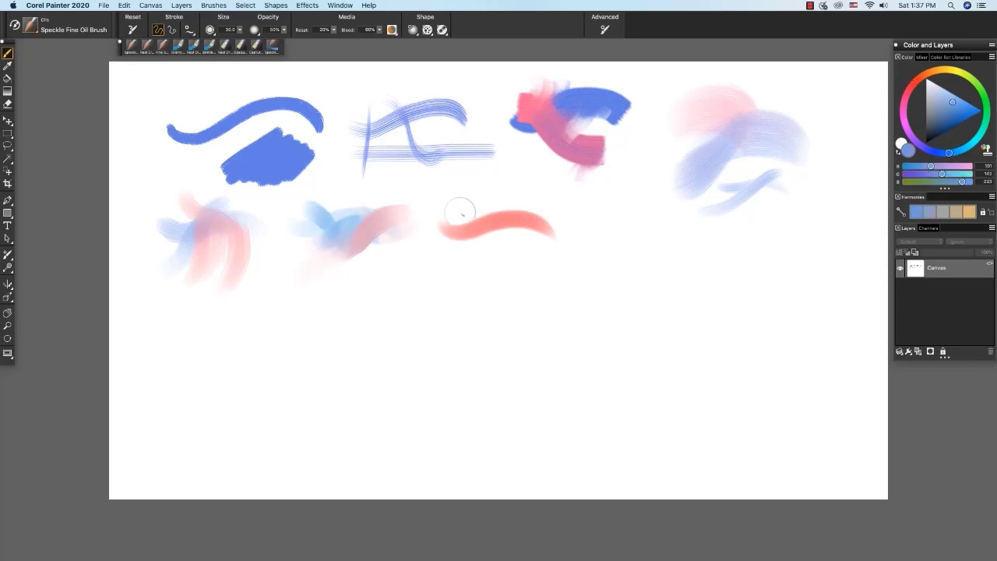
left_click_drag(468, 207, 511, 254)
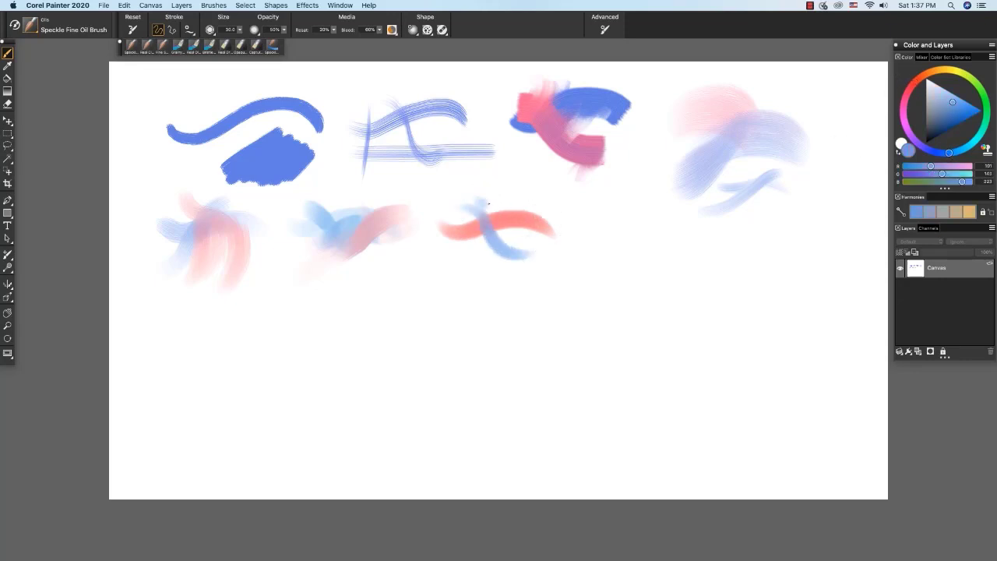
left_click_drag(477, 207, 555, 200)
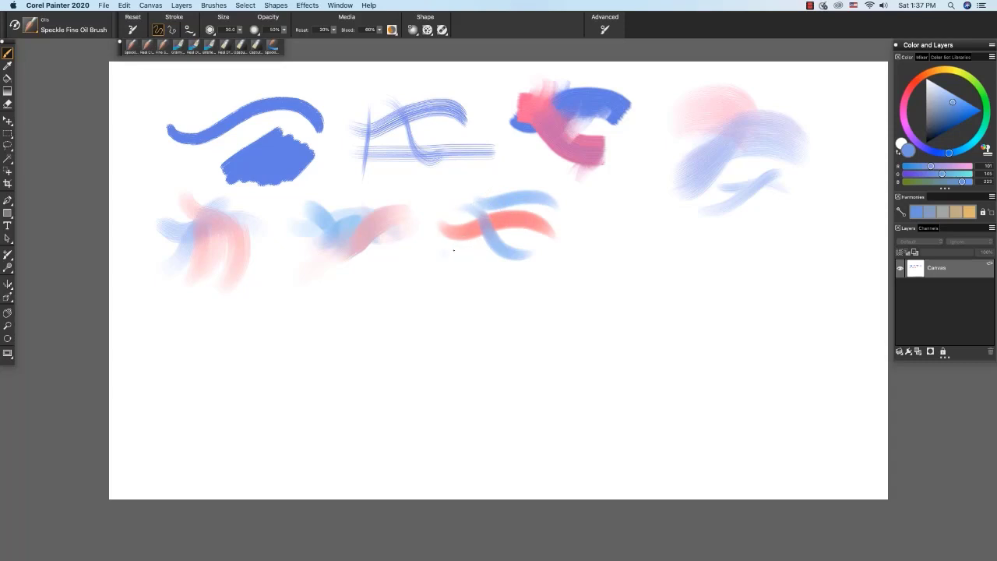
mouse_move(444, 250)
left_mouse_down()
mouse_move(510, 278)
mouse_move(592, 263)
left_mouse_up()
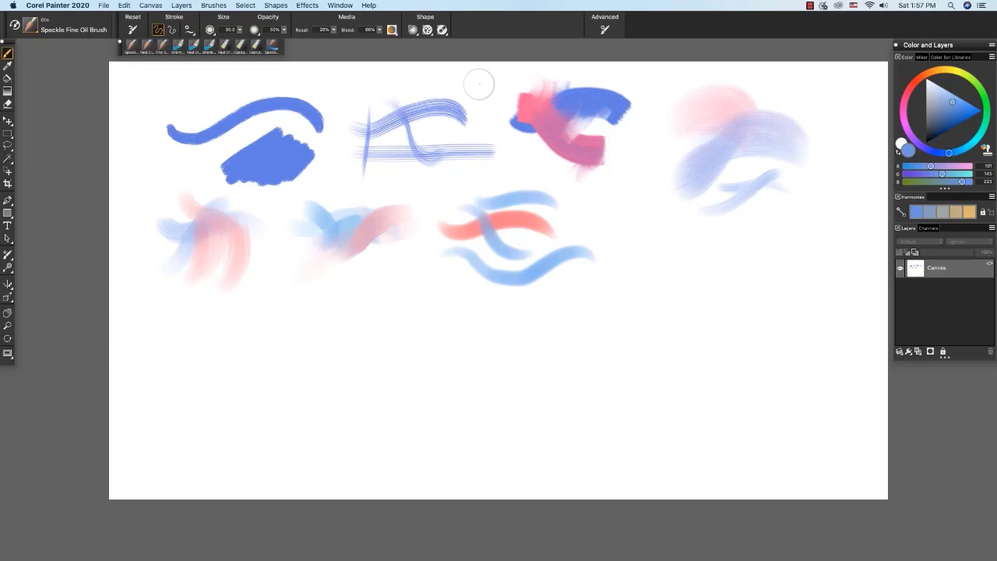
Choose the Digital Watercolor Broad Water Brush.
left_click(30, 28)
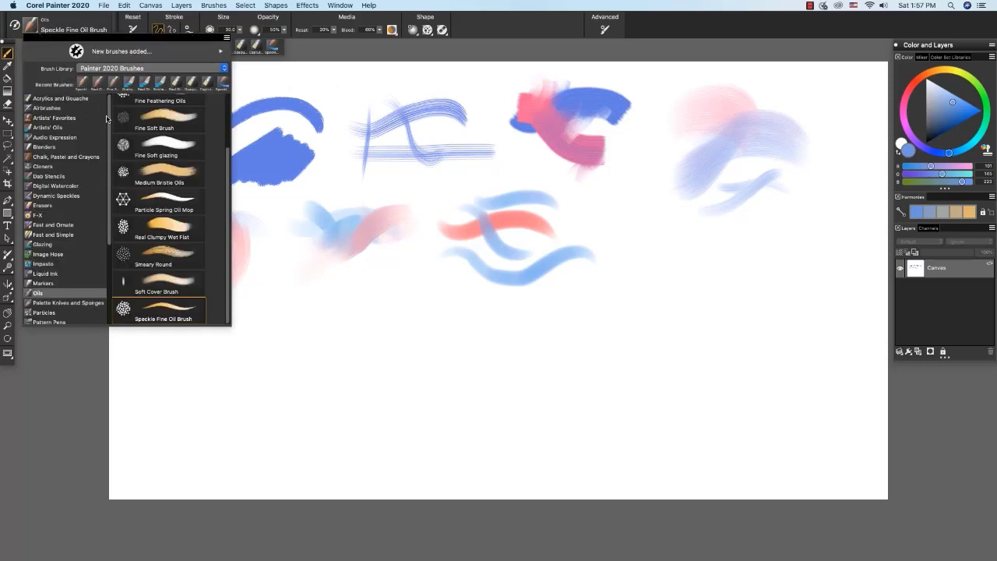
left_click(56, 185)
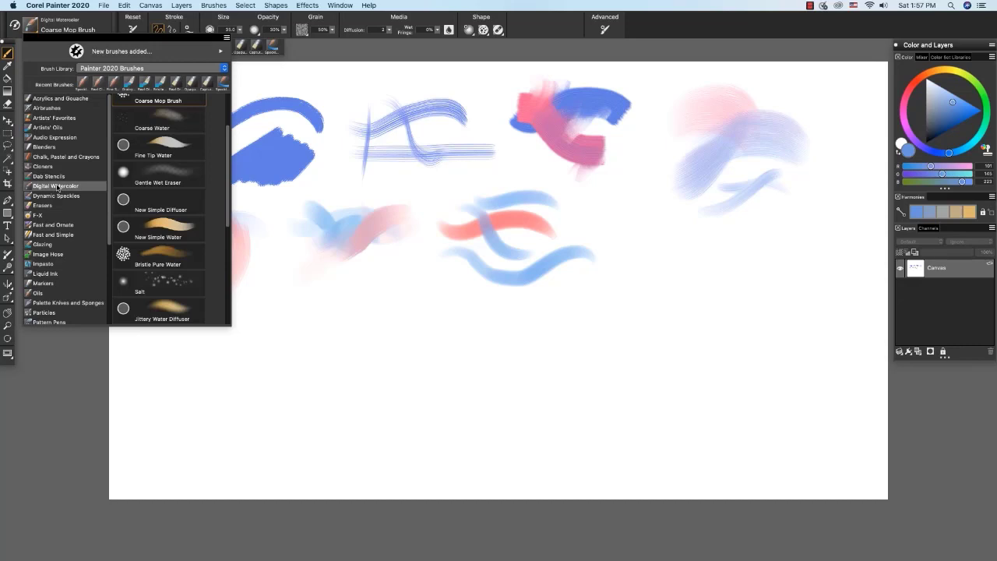
scroll(228, 144, "up", 3)
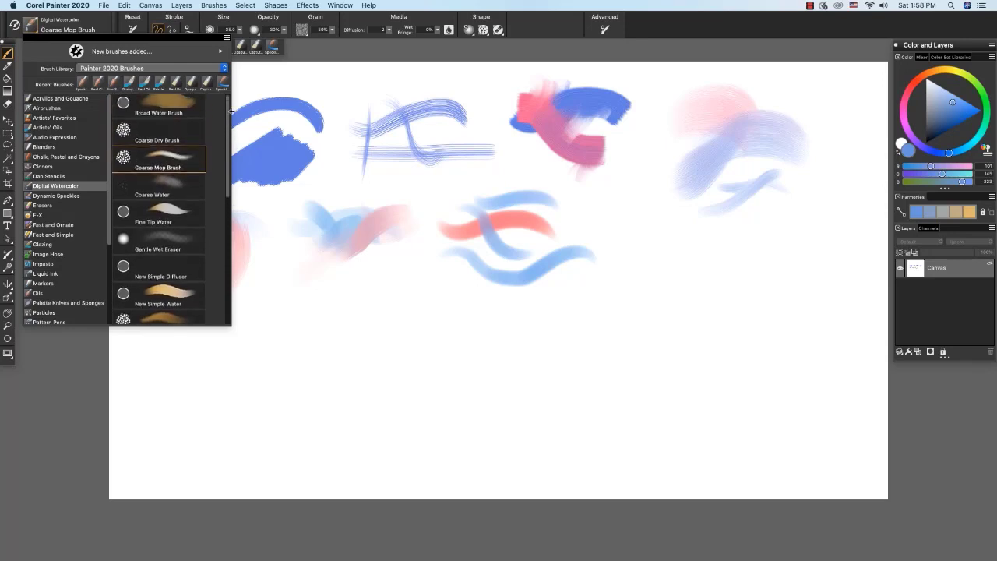
left_click(166, 103)
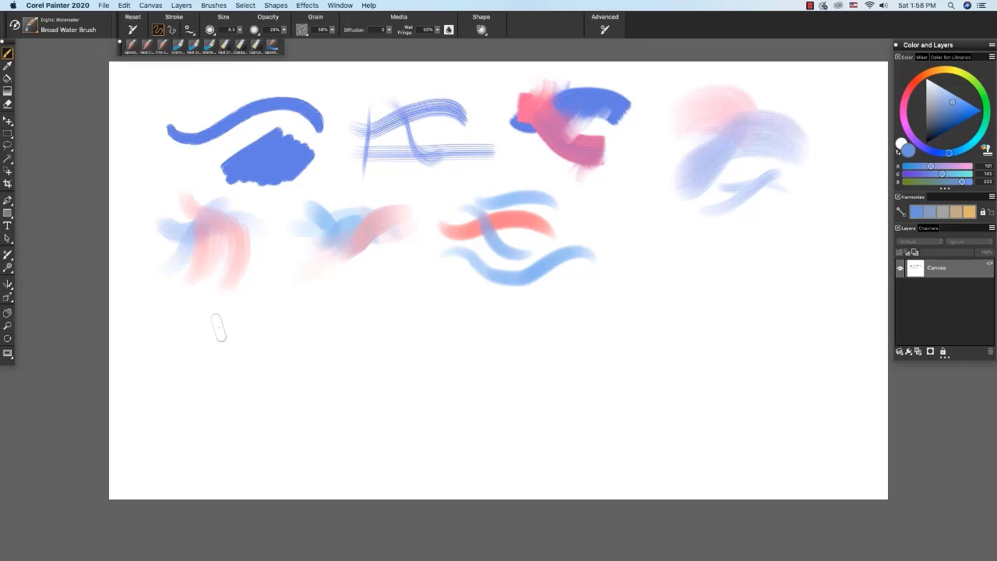
Paint a light-blue watercolour stroke at lower left crossed by pink, then reopen the brush library.
left_click(158, 356)
mouse_move(158, 356)
left_mouse_down()
mouse_move(189, 361)
mouse_move(241, 342)
mouse_move(290, 349)
left_mouse_up()
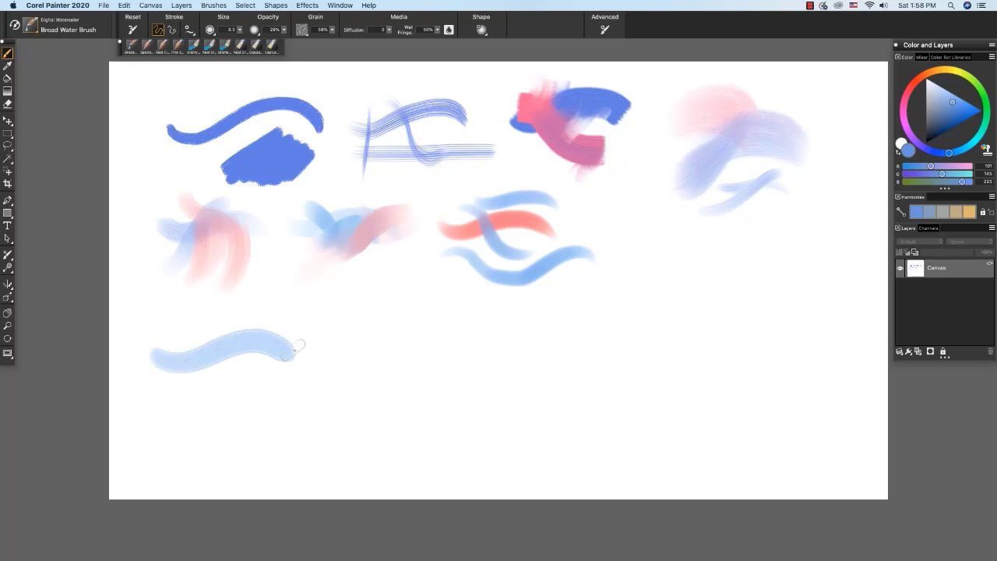
left_click(914, 85)
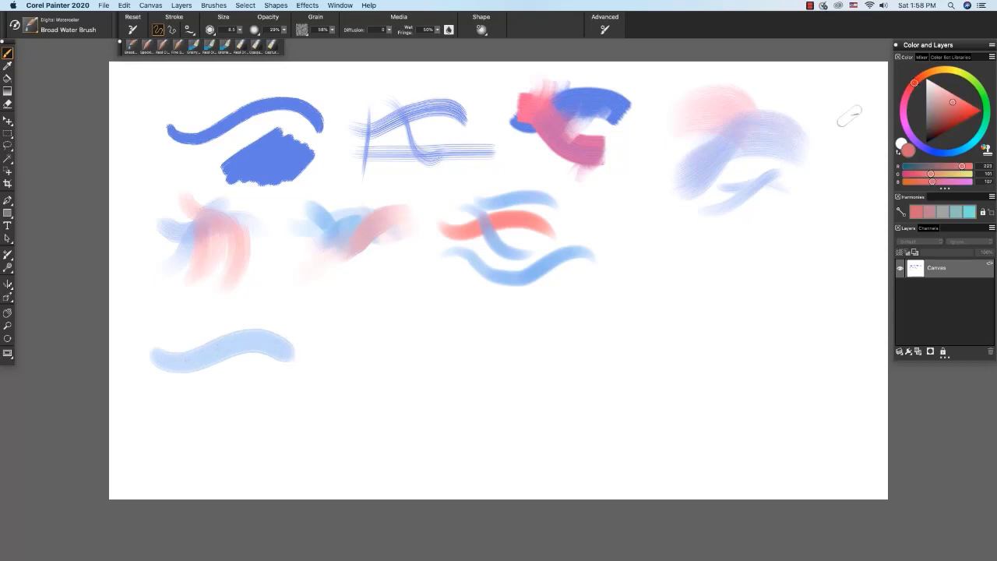
mouse_move(187, 326)
left_mouse_down()
mouse_move(225, 333)
mouse_move(243, 368)
mouse_move(276, 383)
left_mouse_up()
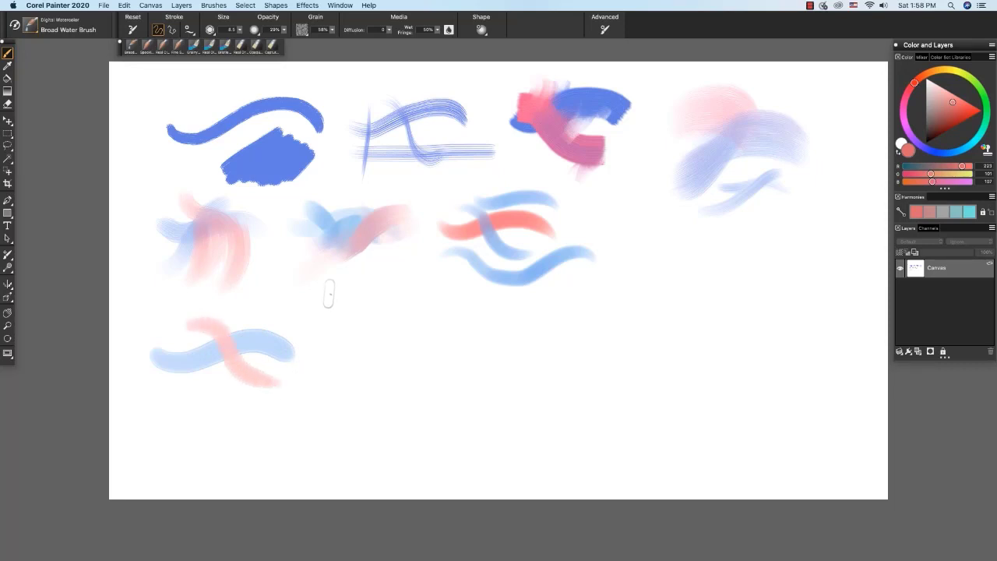
left_click_drag(174, 335, 191, 350)
key("super+b")
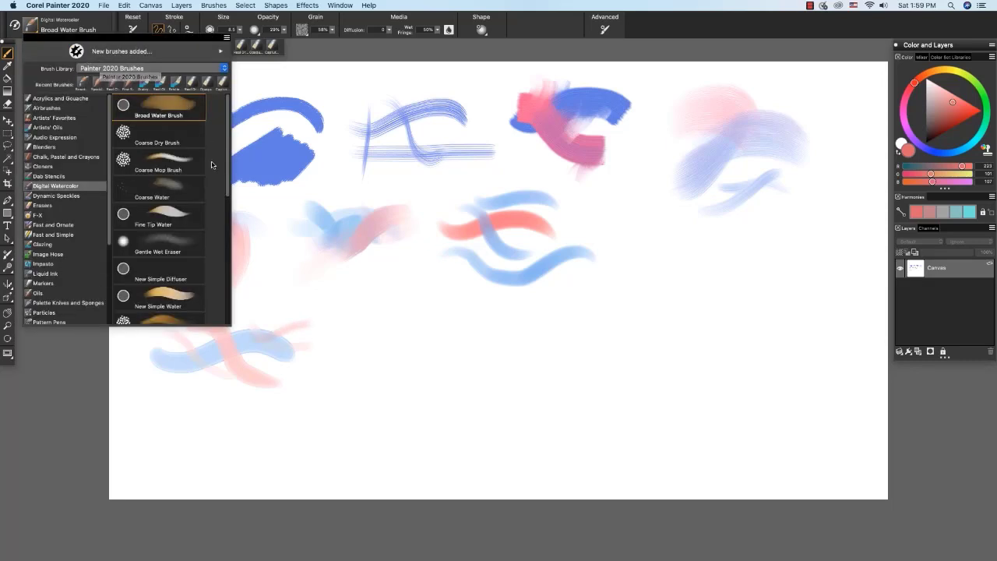
Choose the Coarse Mop Brush and paint two soft blue strokes beside the last test.
left_click(168, 159)
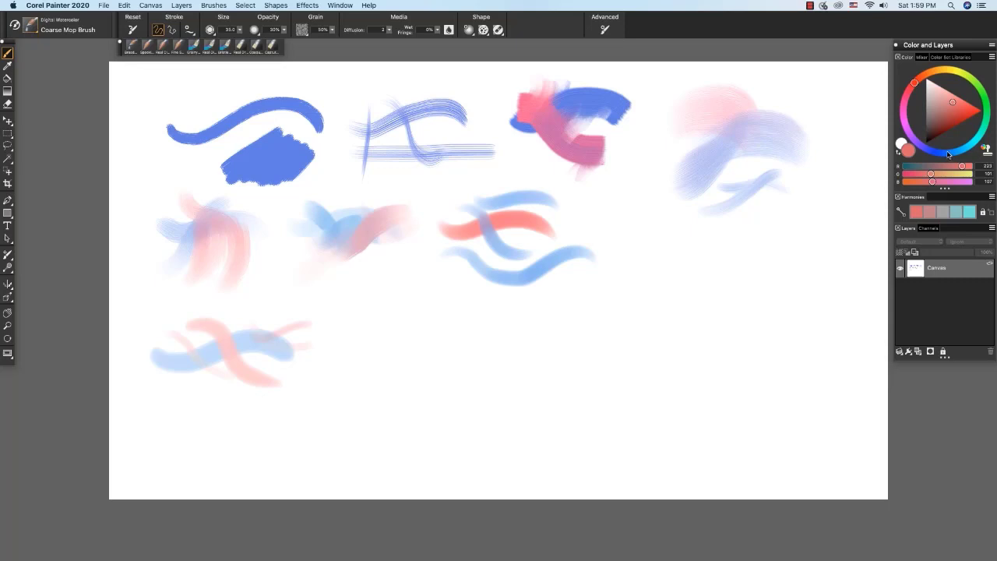
left_click(947, 154)
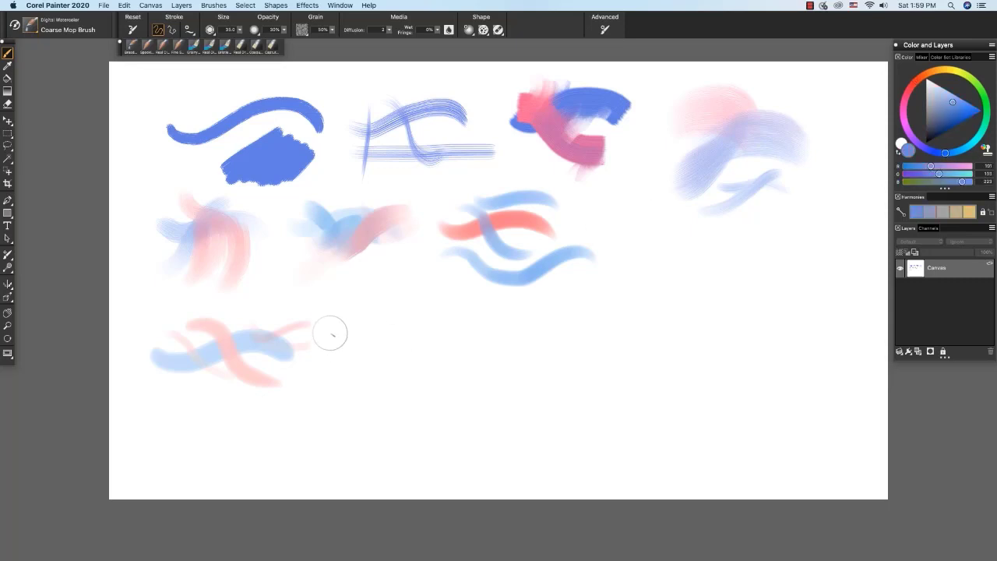
mouse_move(353, 347)
left_mouse_down()
mouse_move(419, 329)
mouse_move(445, 337)
left_mouse_up()
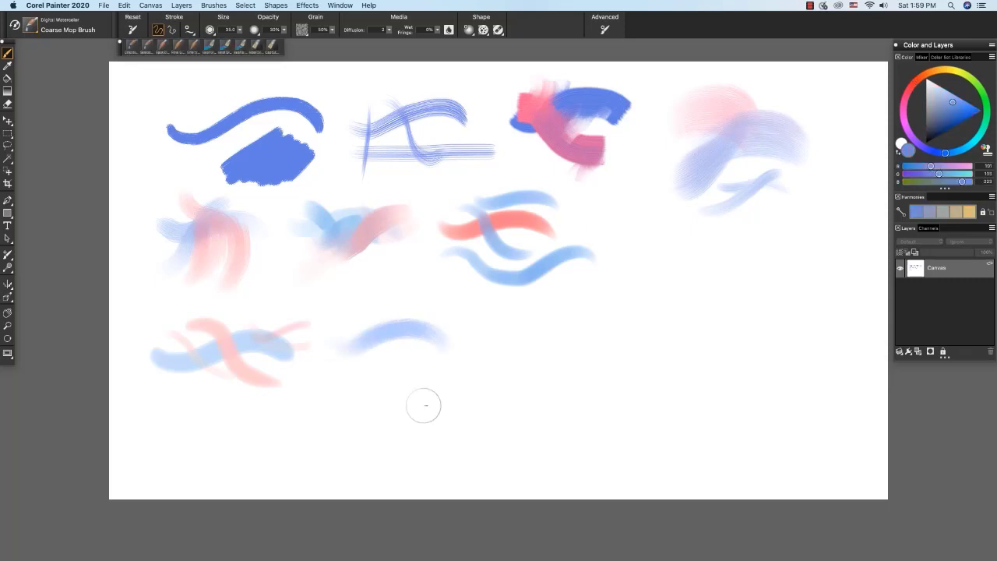
mouse_move(355, 372)
left_mouse_down()
mouse_move(411, 364)
mouse_move(449, 398)
left_mouse_up()
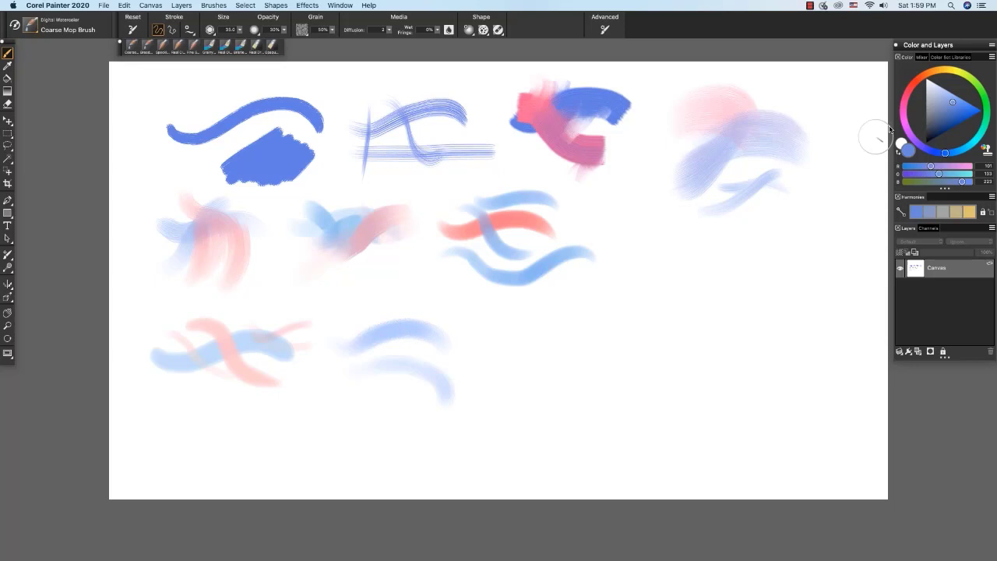
Paint pink across both the upper and lower blue Coarse Mop strokes.
left_click(916, 84)
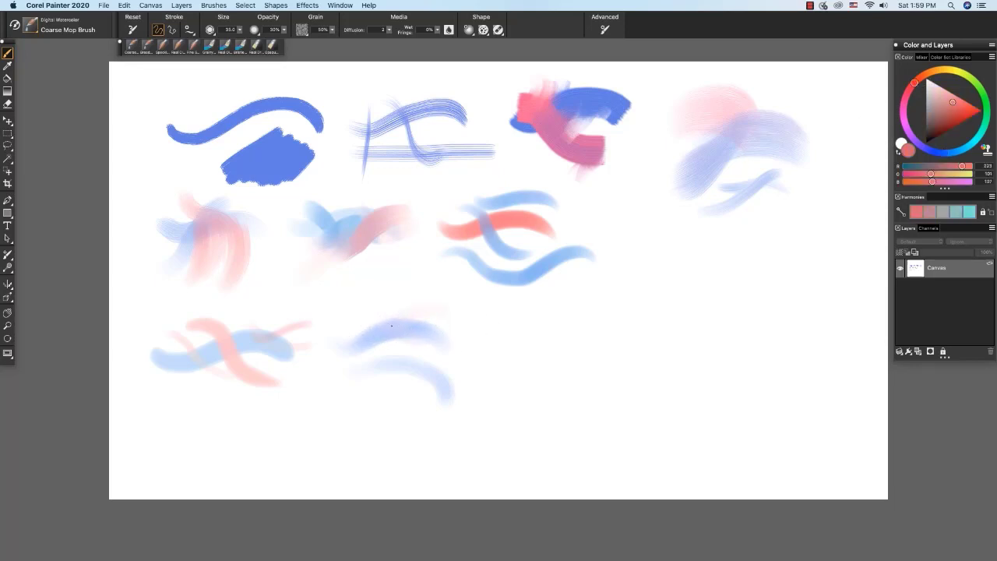
mouse_move(390, 319)
left_mouse_down()
mouse_move(467, 314)
mouse_move(410, 321)
left_mouse_up()
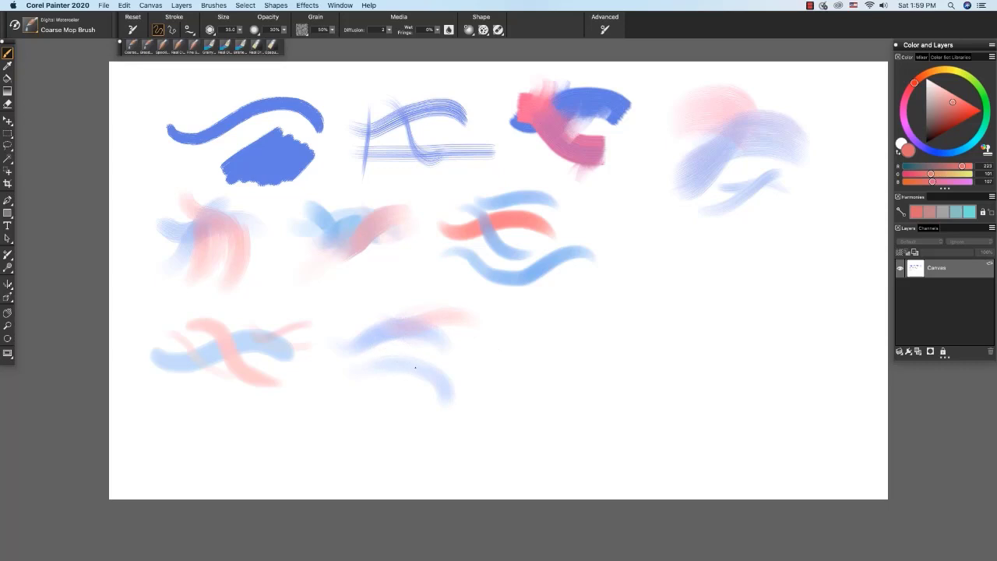
mouse_move(385, 367)
left_mouse_down()
mouse_move(452, 369)
mouse_move(504, 369)
left_mouse_up()
Select the Watercolor Flat Grainy Wash brush and reset it to default settings.
left_click(31, 29)
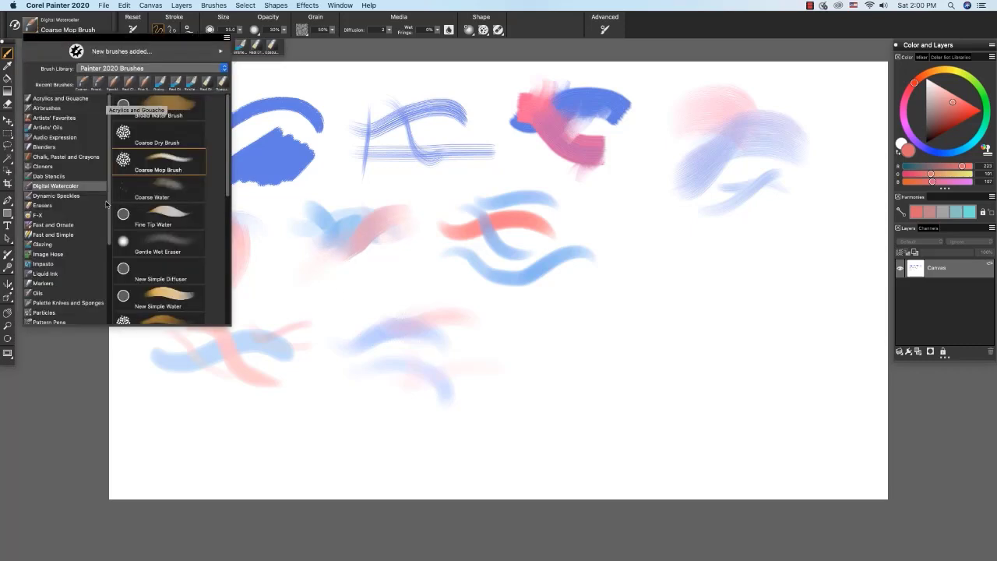
scroll(109, 247, "down", 2)
scroll(109, 247, "down", 3)
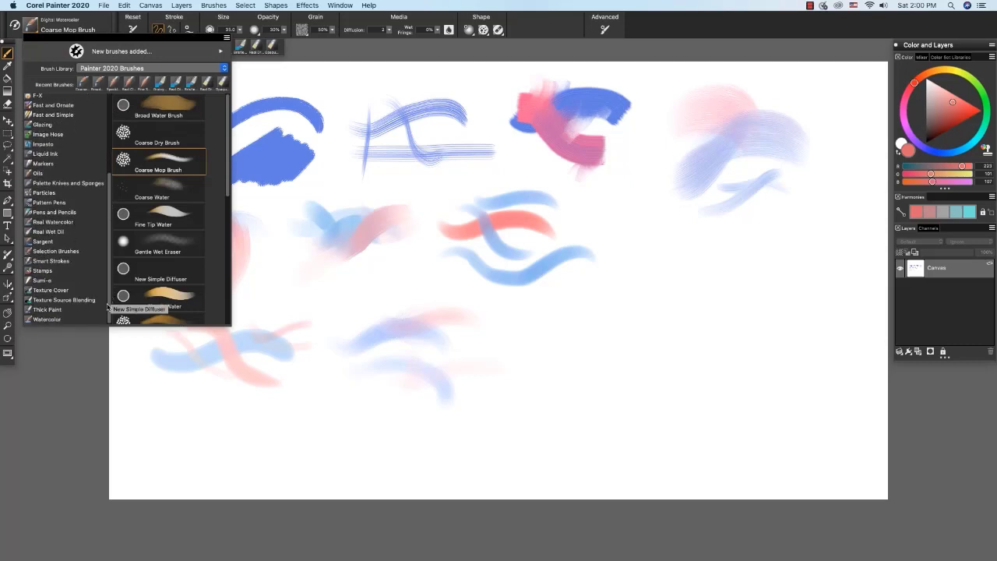
left_click(49, 320)
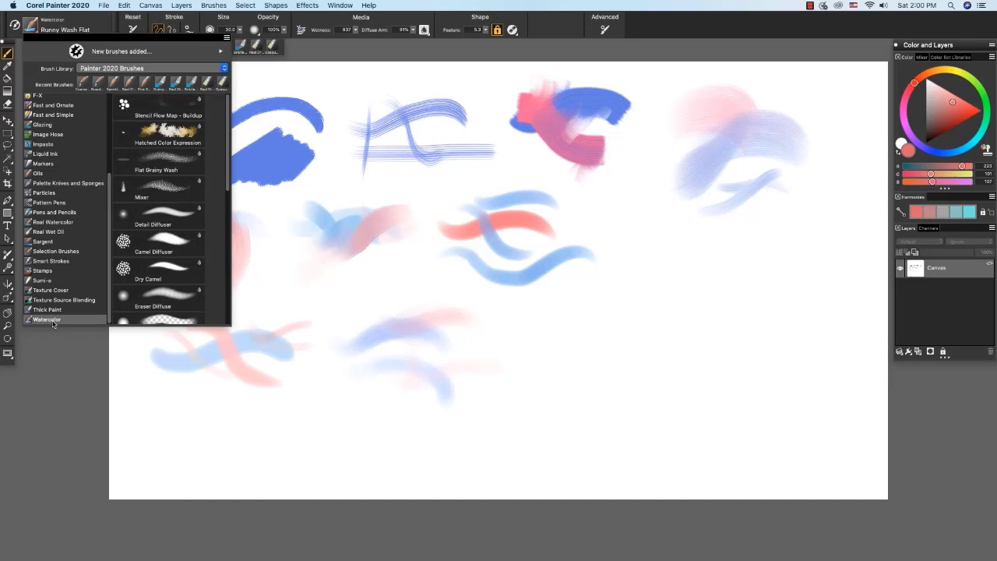
left_click(161, 158)
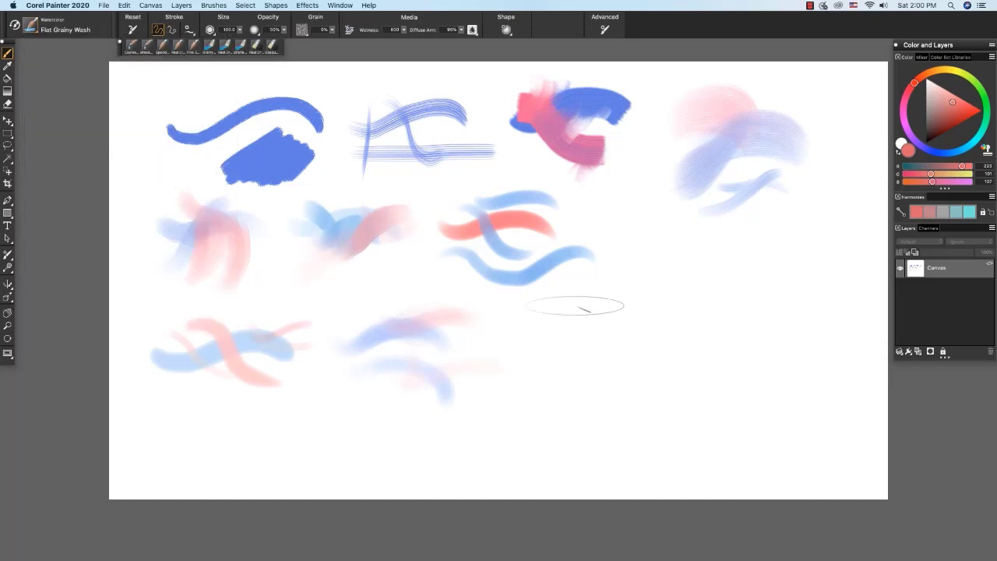
left_click(131, 30)
Lay down a large blue grainy wash in the lower middle, then choose pink.
left_click(946, 153)
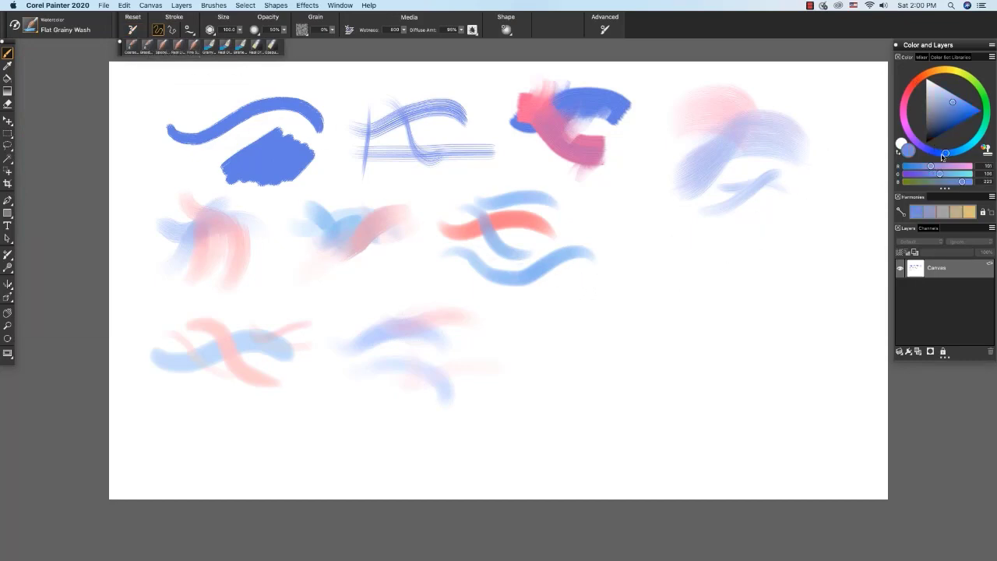
left_click(585, 299)
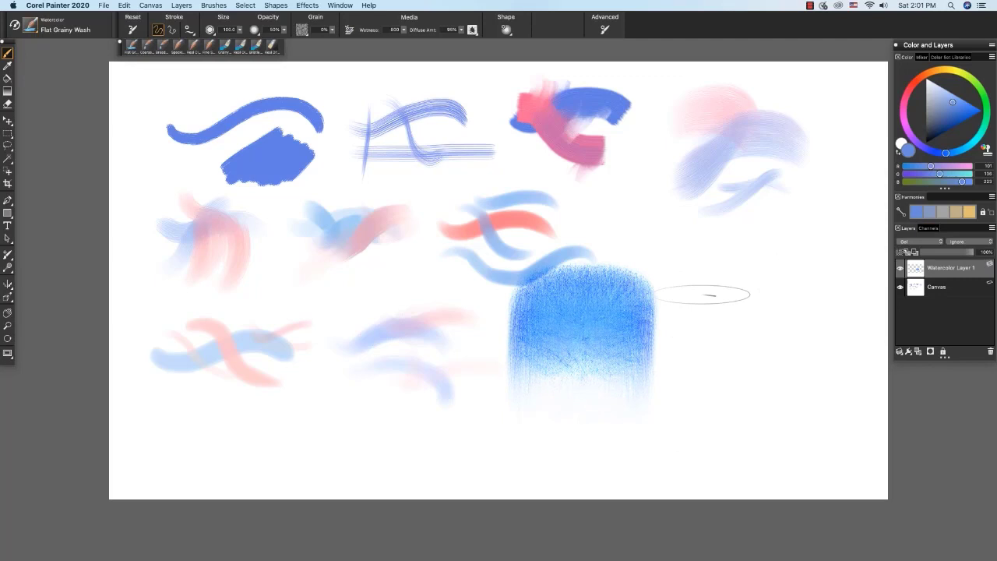
left_click(903, 107)
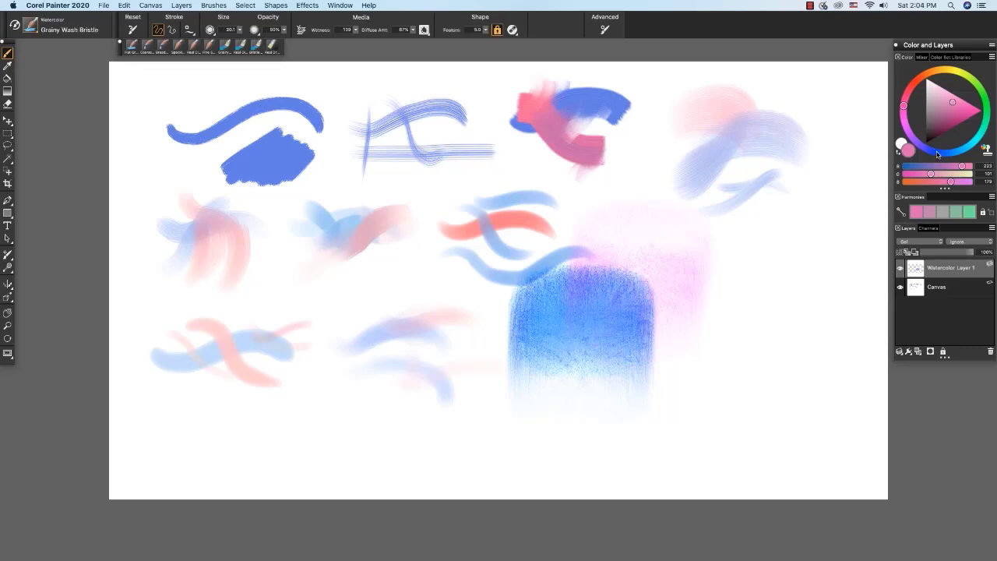
Paint a wavy blue Grainy Wash Bristle stroke at right, darken it, and cross it.
left_click(937, 154)
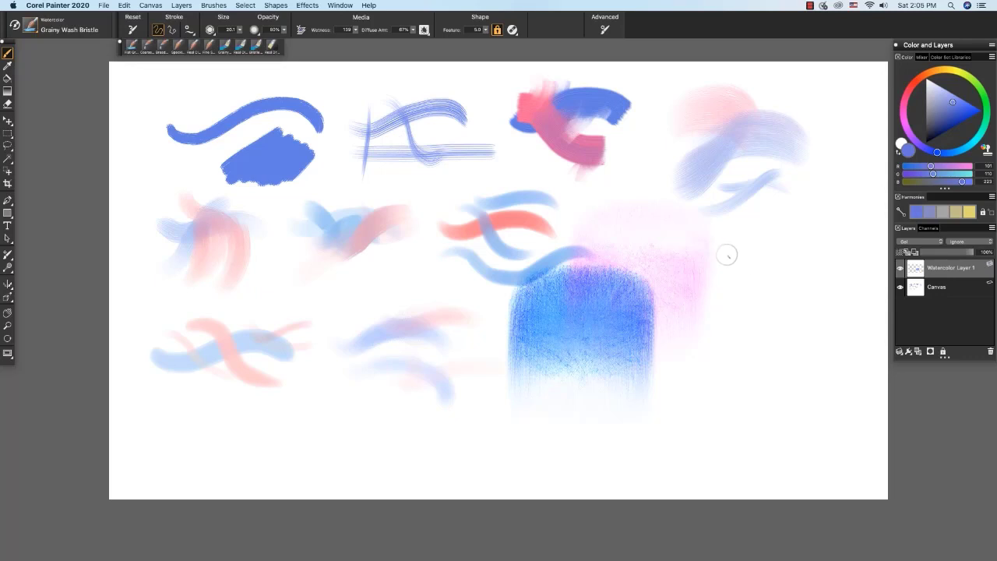
left_click_drag(721, 248, 847, 277)
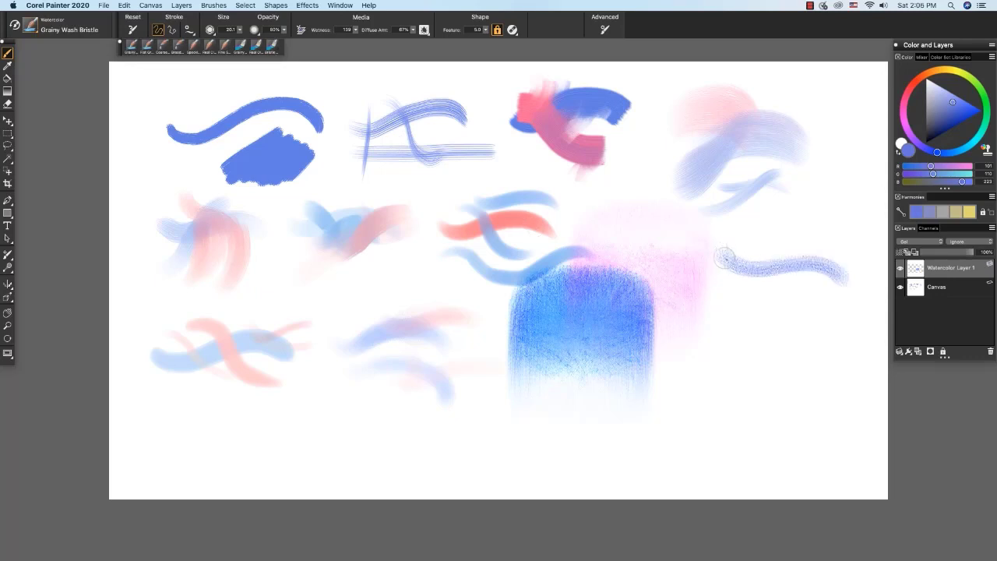
mouse_move(727, 255)
left_mouse_down()
mouse_move(777, 272)
mouse_move(838, 268)
left_mouse_up()
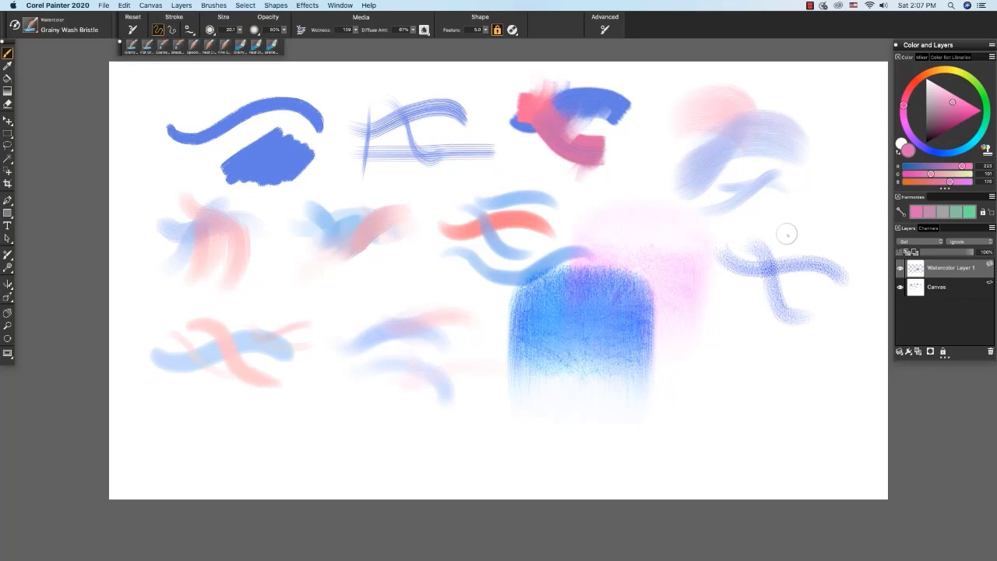
left_click_drag(780, 233, 810, 287)
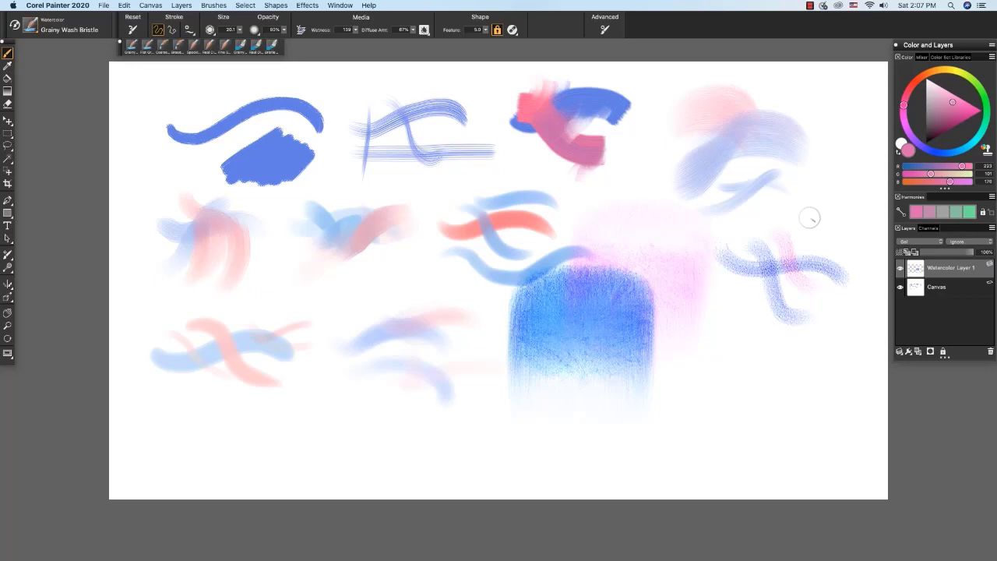
Choose the Real Watercolor Real Wet Brush variant.
left_click(33, 29)
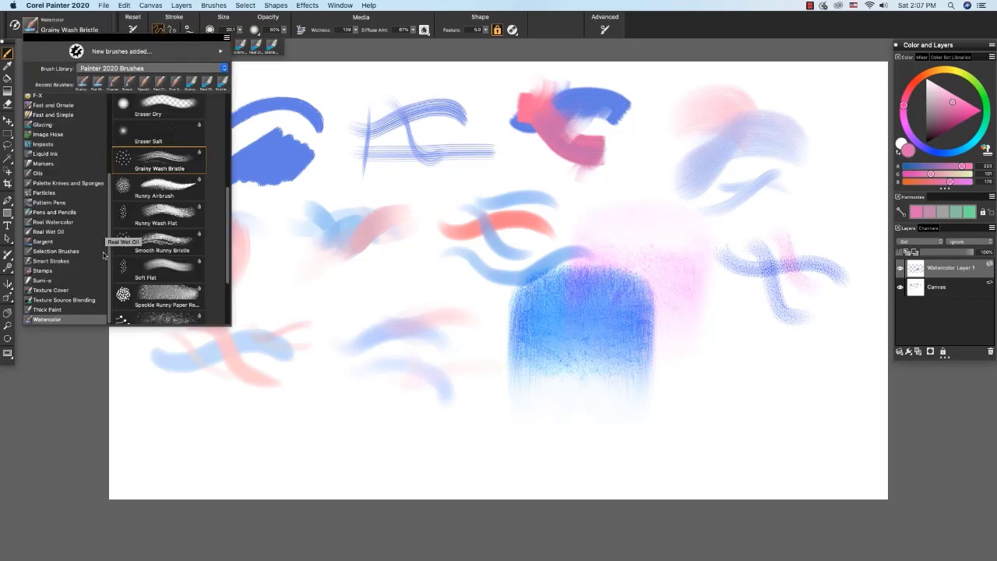
left_click(74, 223)
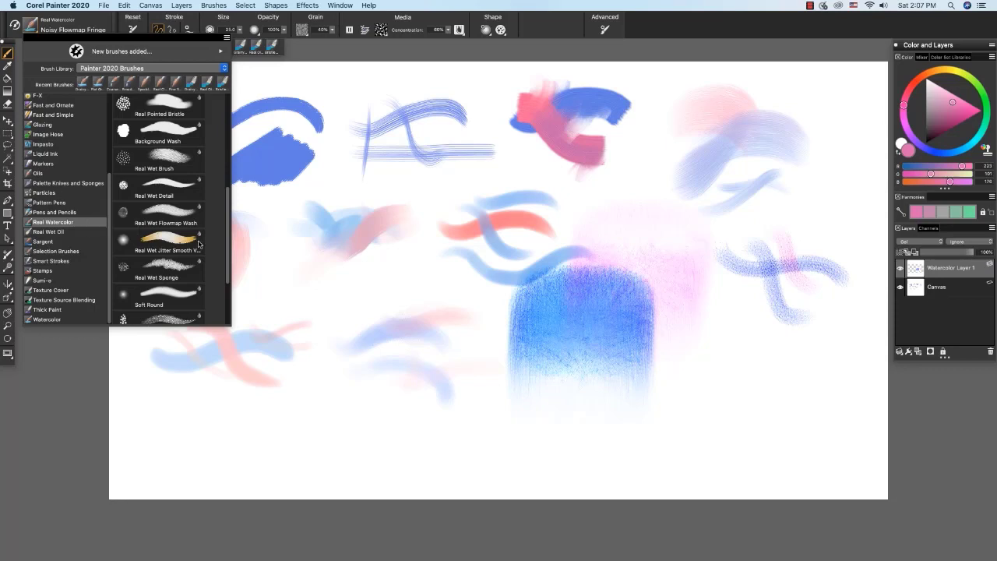
left_click(164, 159)
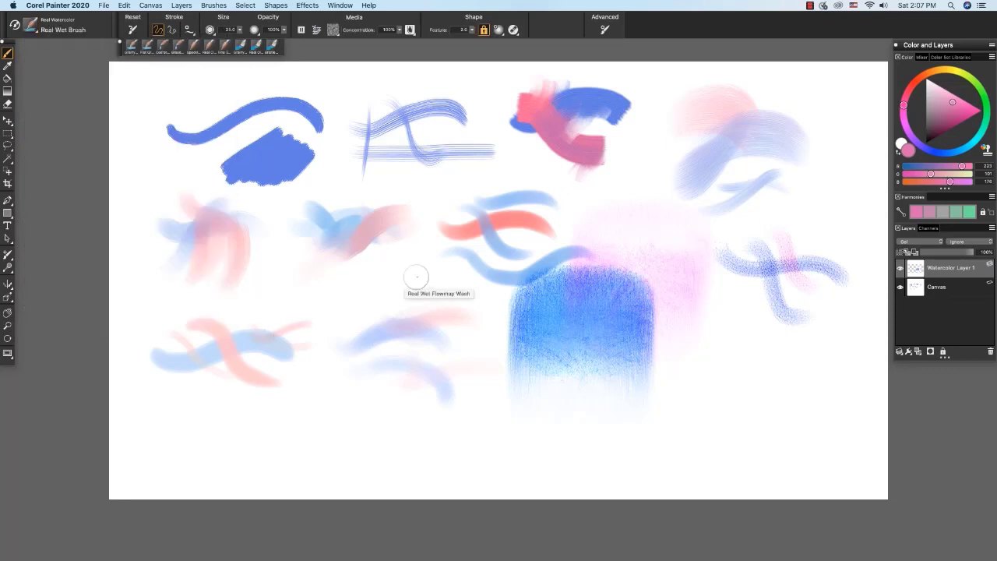
Paint blue wet strokes below the middle tests and cross them with a pink stroke.
left_click(941, 152)
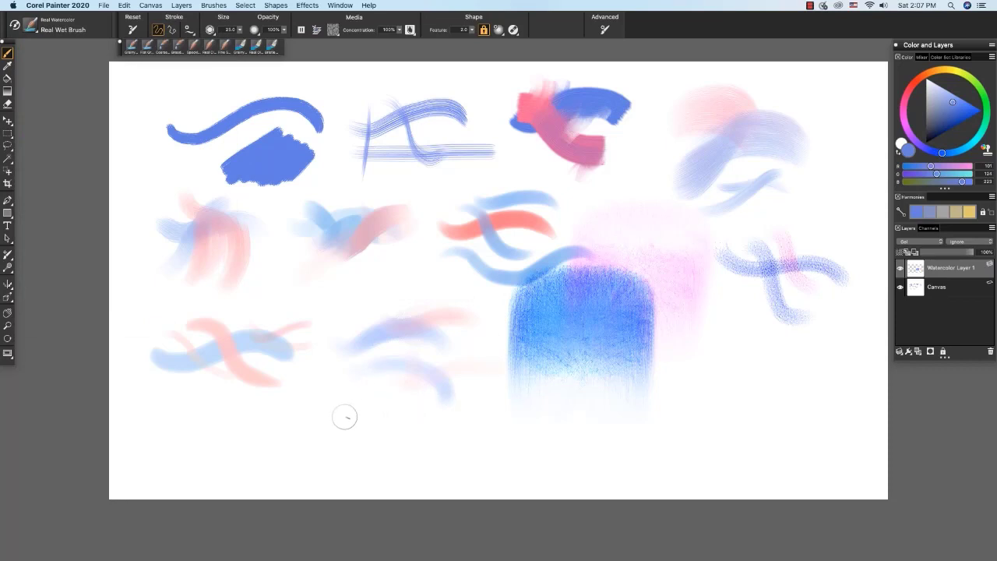
mouse_move(352, 426)
left_mouse_down()
mouse_move(399, 414)
mouse_move(440, 443)
left_mouse_up()
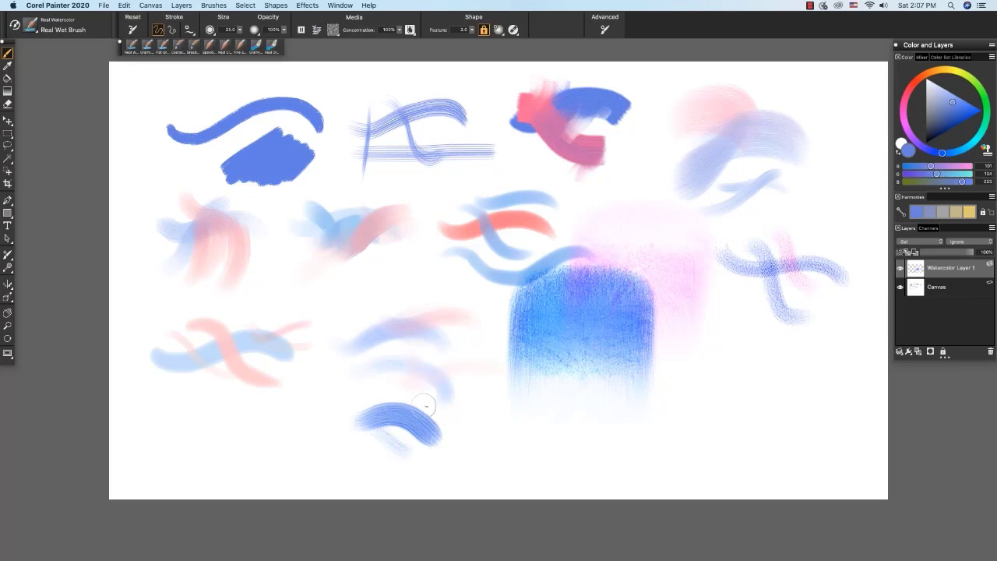
left_click_drag(447, 418, 492, 407)
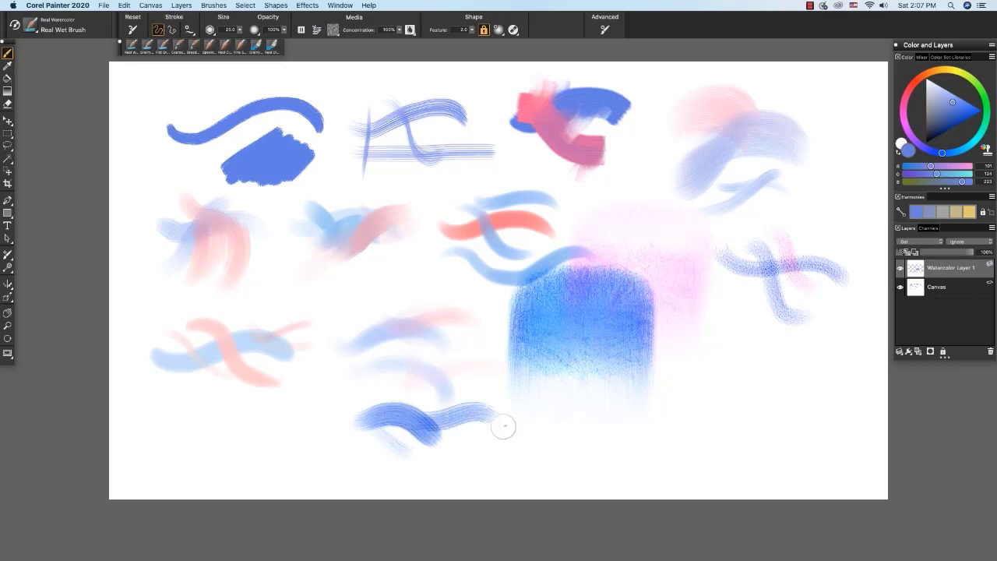
left_click(910, 89)
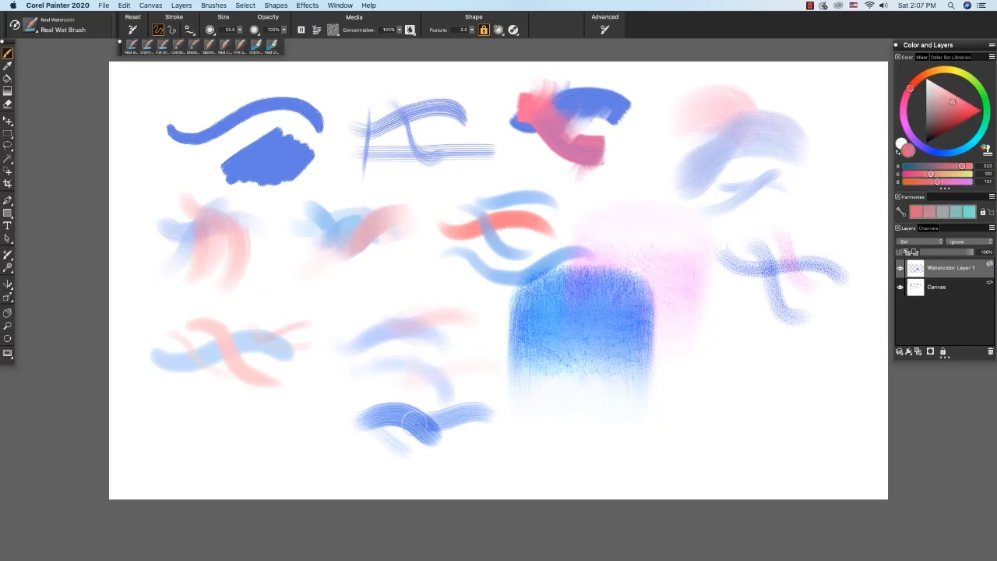
left_click_drag(450, 406, 510, 451)
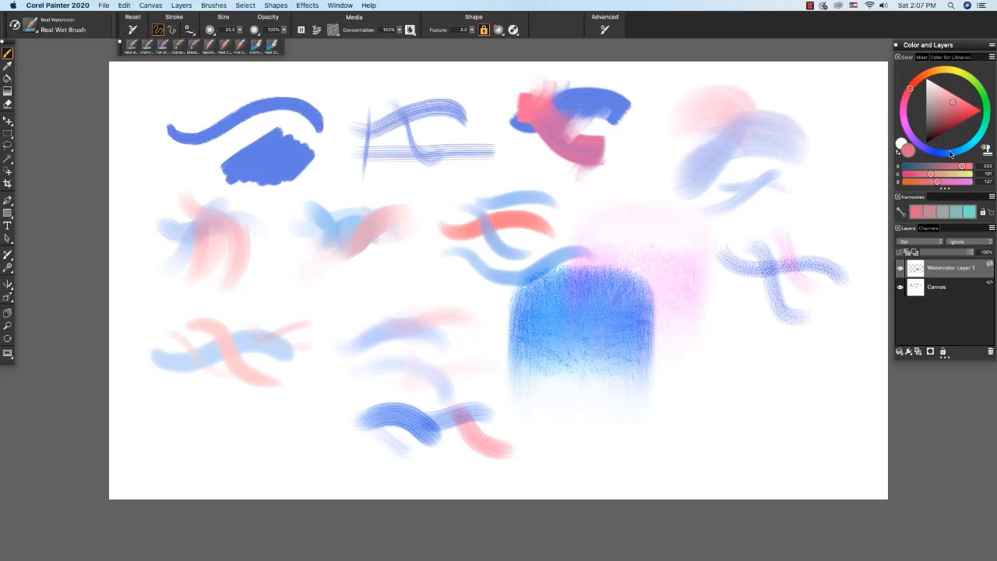
left_click(943, 154)
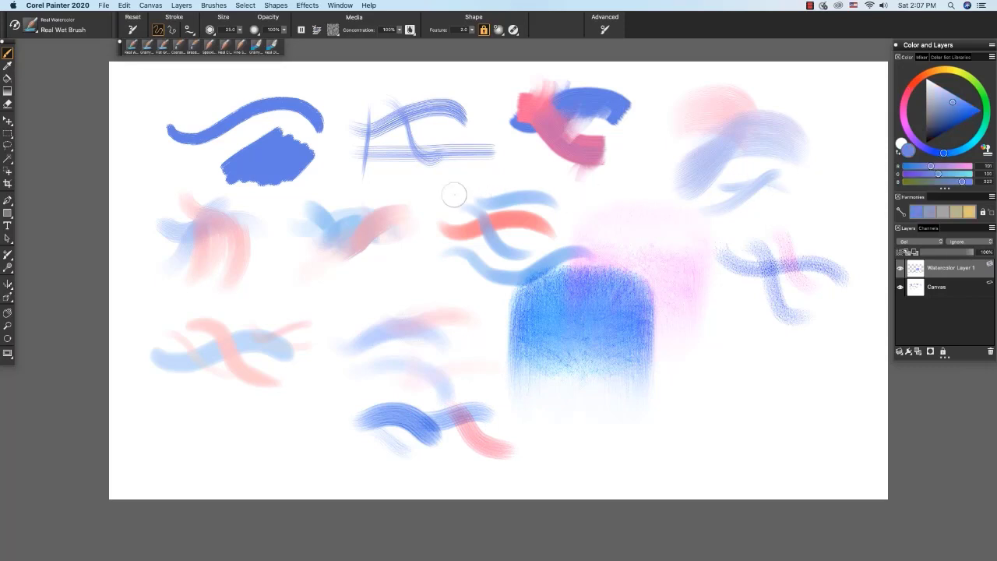
With the Speckle Runny Palette Knife, paint a thin stroke and a deeper-blue wash at lower right.
left_click(30, 25)
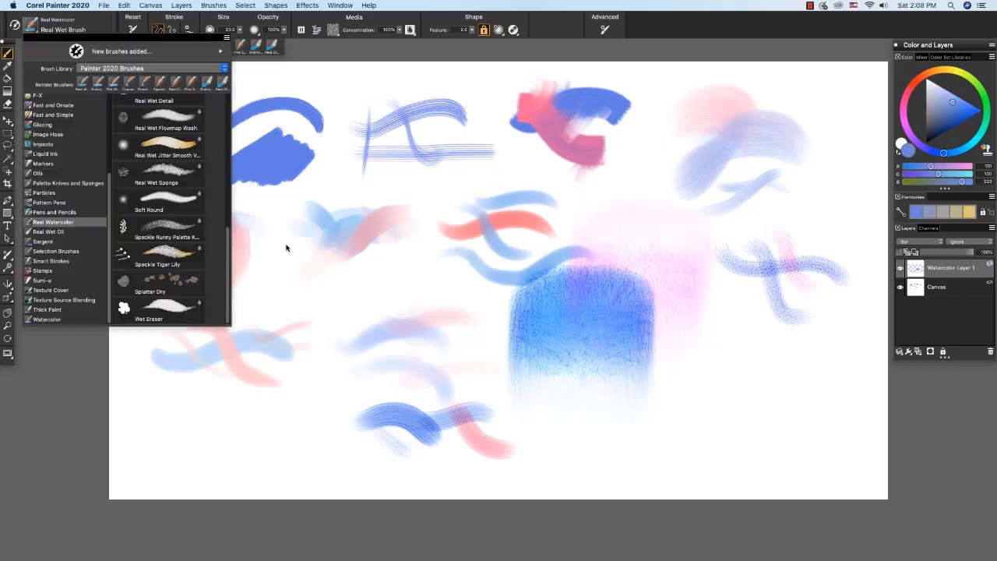
left_click(169, 226)
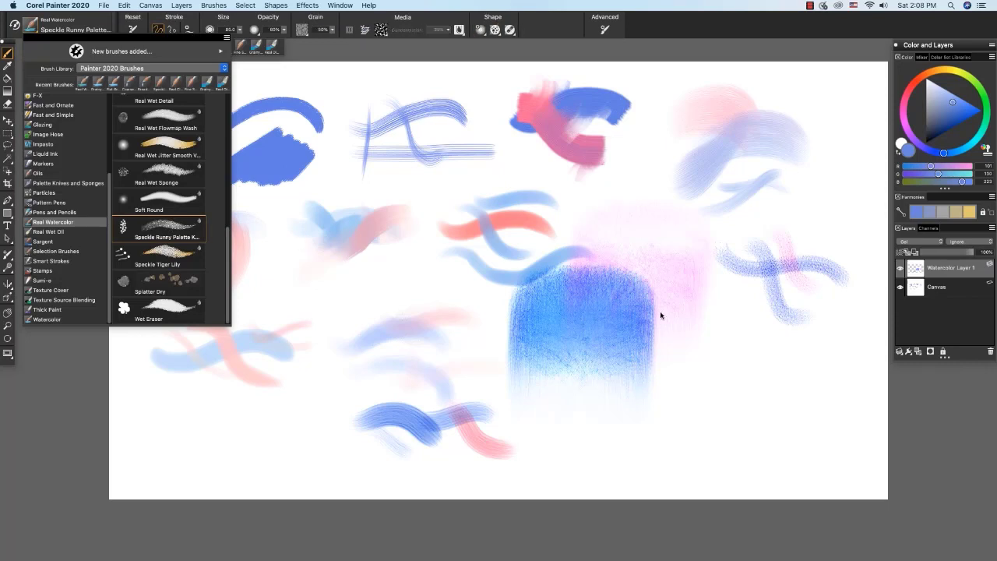
mouse_move(695, 334)
left_mouse_down()
mouse_move(760, 337)
mouse_move(718, 296)
mouse_move(771, 337)
mouse_move(733, 342)
mouse_move(716, 386)
mouse_move(729, 455)
left_mouse_up()
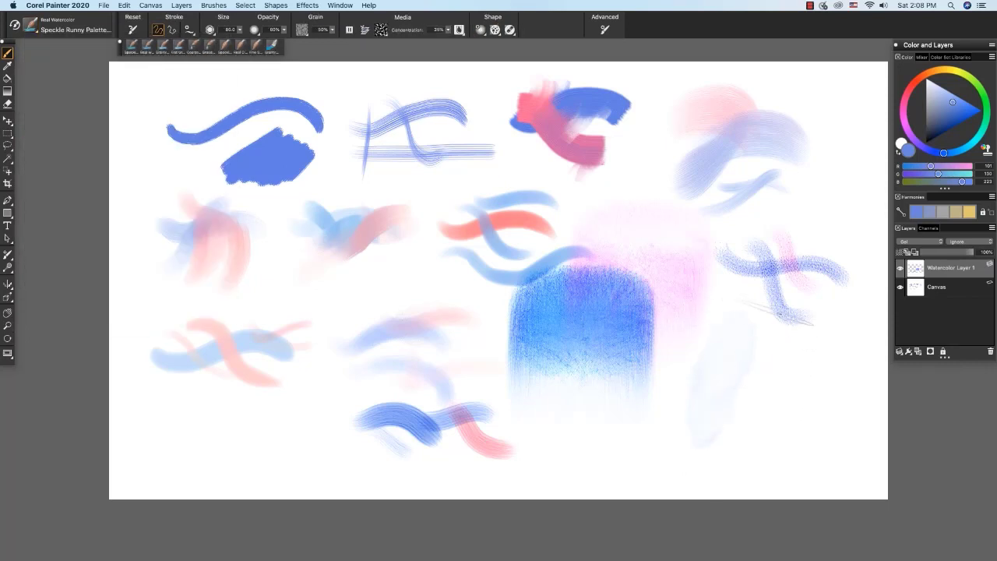
left_click(957, 111)
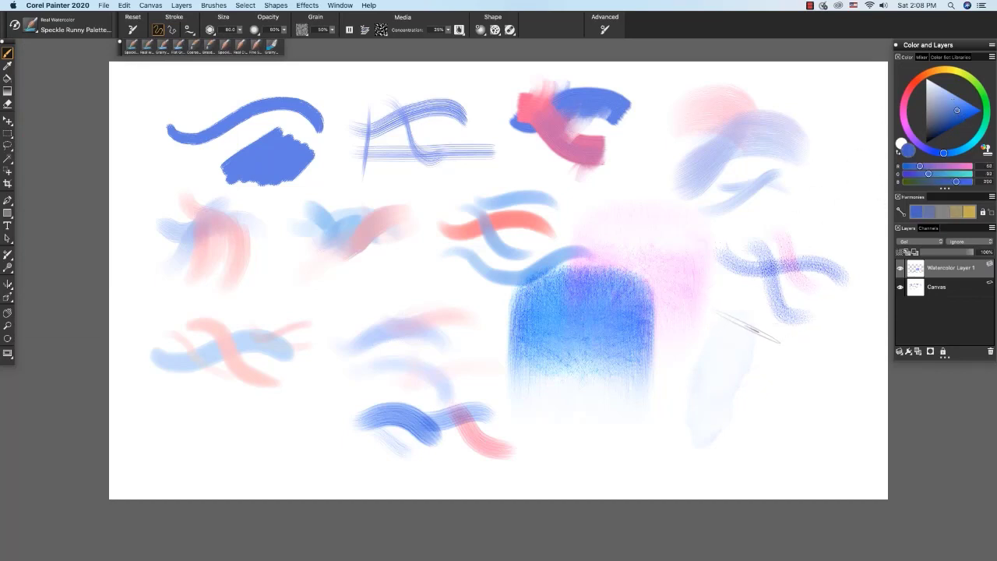
left_click_drag(746, 325, 767, 442)
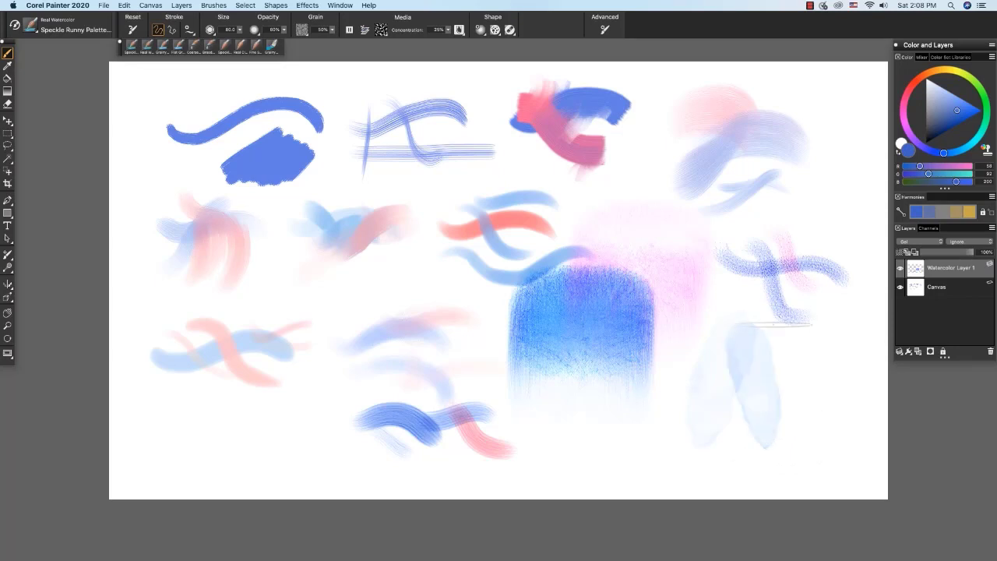
Check the Flow Map and Grain texture options, then paint a second light-blue wash beside the first.
left_click(381, 29)
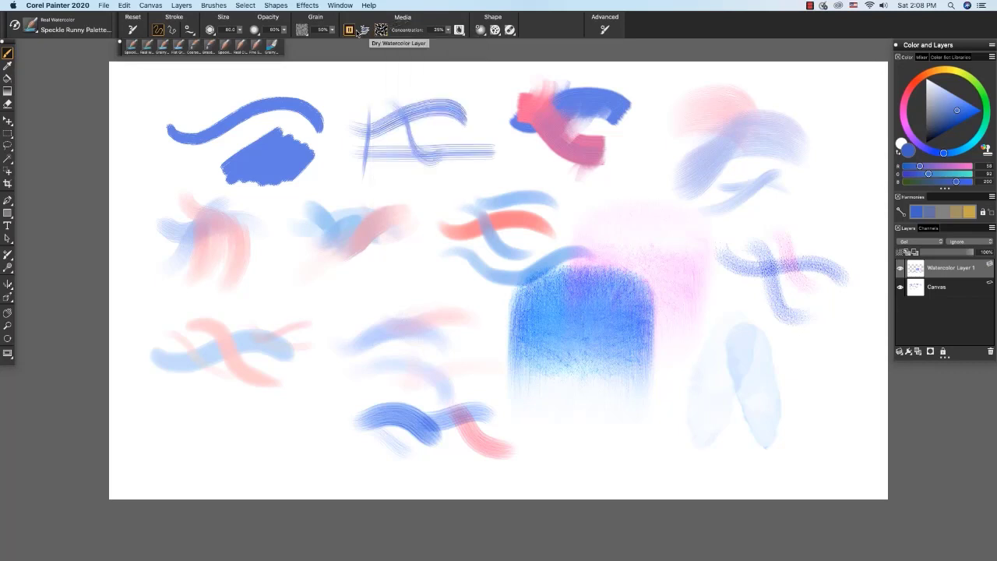
left_click(302, 30)
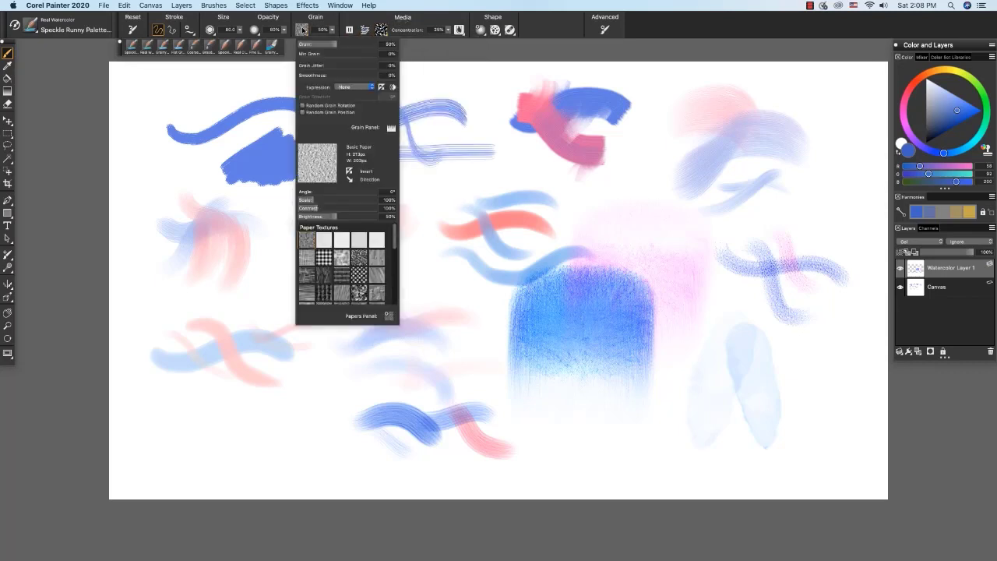
left_click(302, 30)
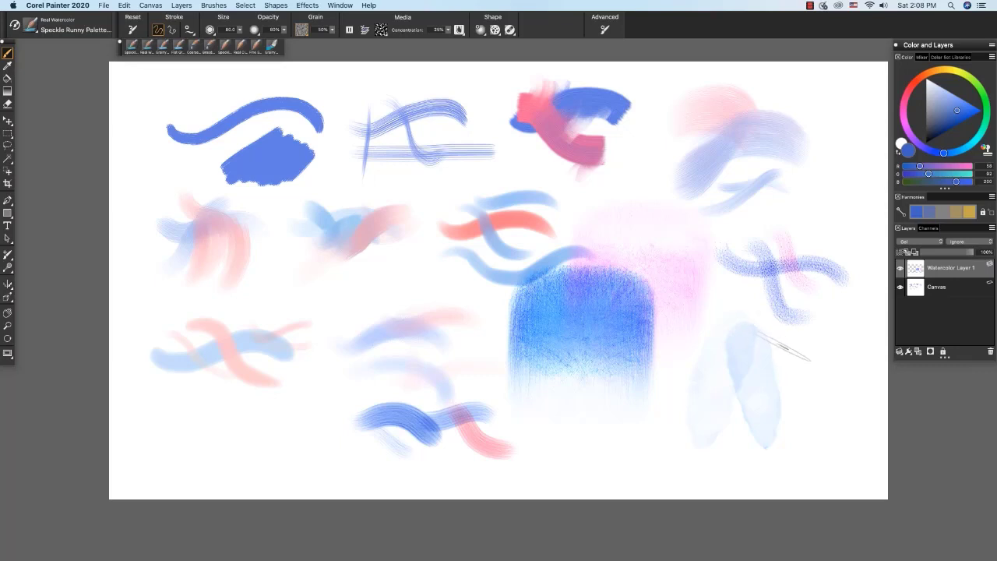
mouse_move(777, 340)
left_mouse_down()
mouse_move(798, 382)
mouse_move(810, 444)
left_mouse_up()
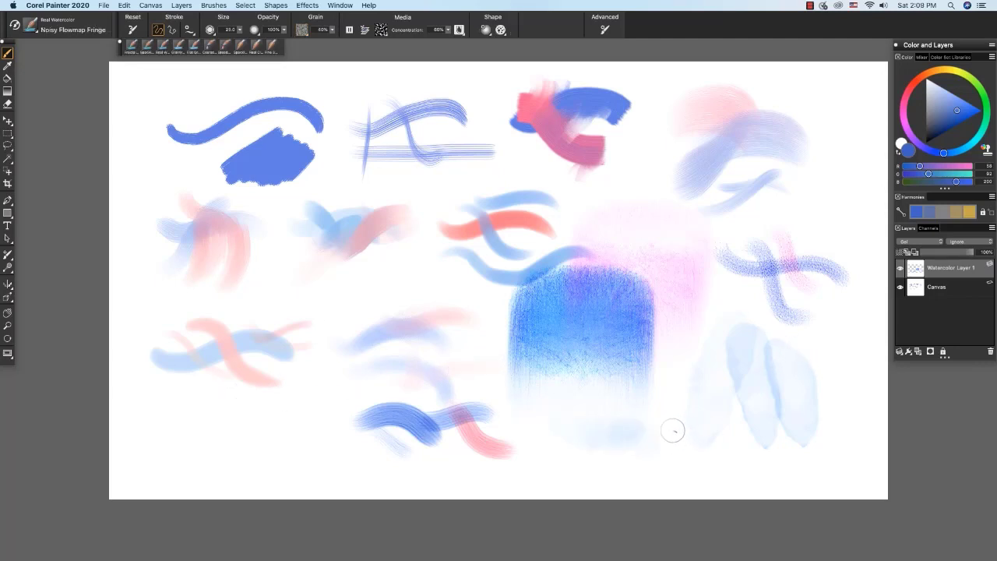
Paint a fringed blue Noisy Flowmap Fringe band under the pale washes, with a pink band above.
mouse_move(673, 421)
left_mouse_down()
mouse_move(684, 433)
mouse_move(831, 438)
left_mouse_up()
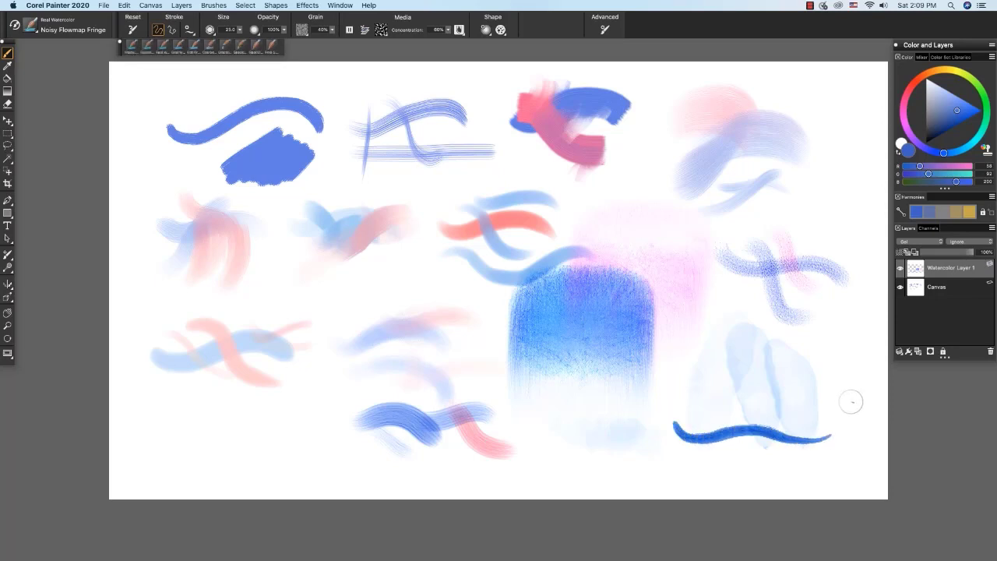
left_click(904, 101)
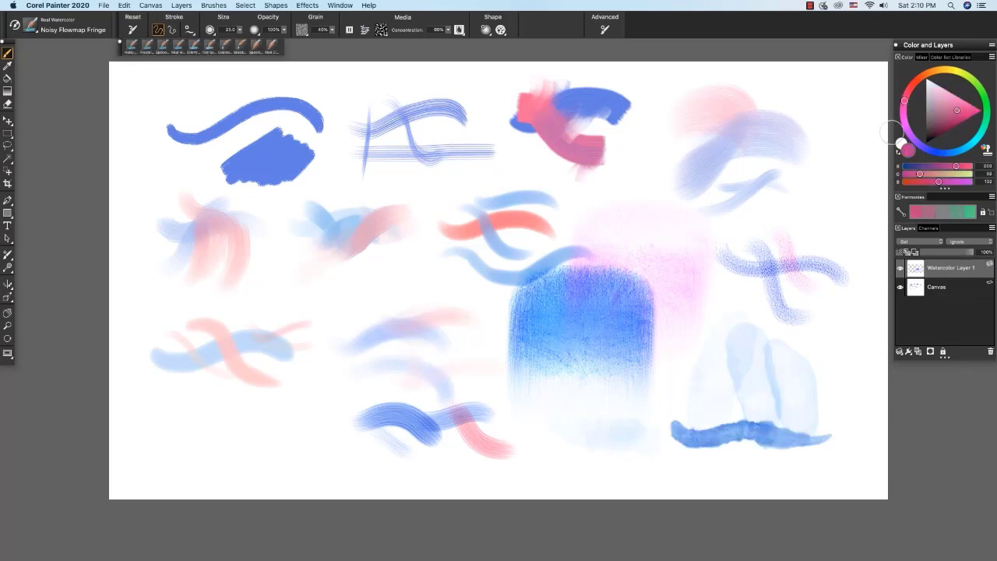
mouse_move(704, 402)
left_mouse_down()
mouse_move(744, 421)
mouse_move(797, 409)
mouse_move(847, 425)
left_mouse_up()
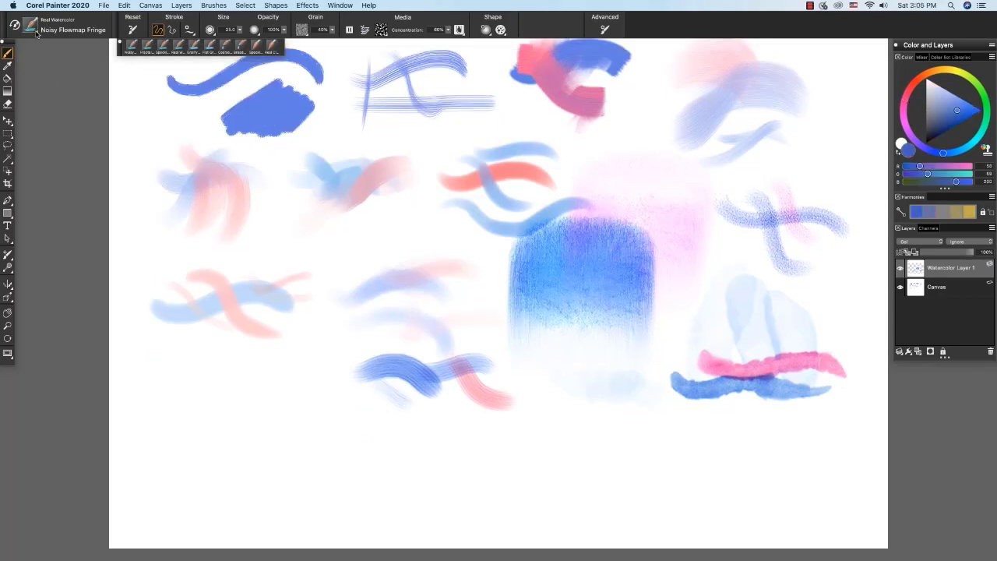
Show the Thick Paint brush variants in the library and scroll through them.
left_click(31, 29)
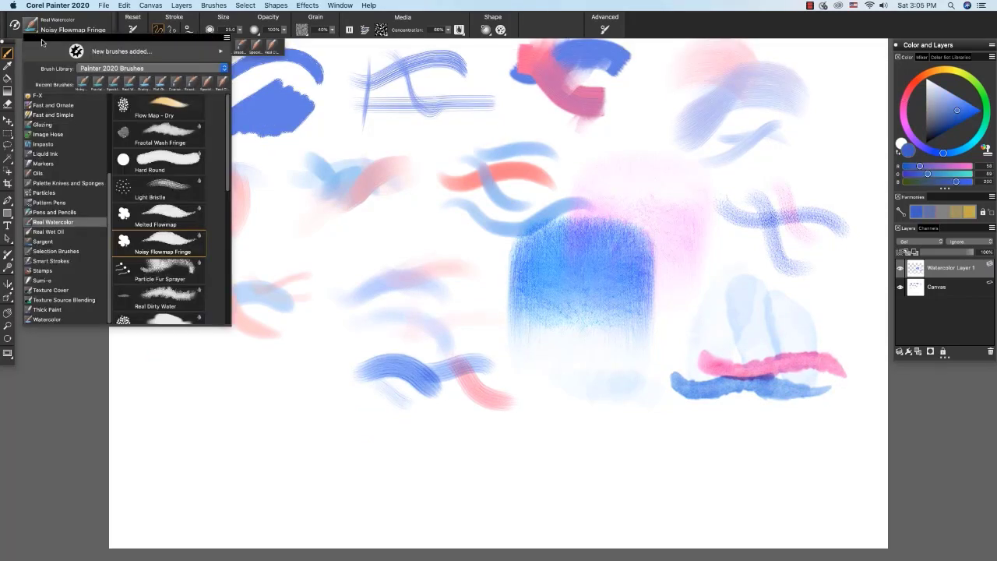
left_click(53, 309)
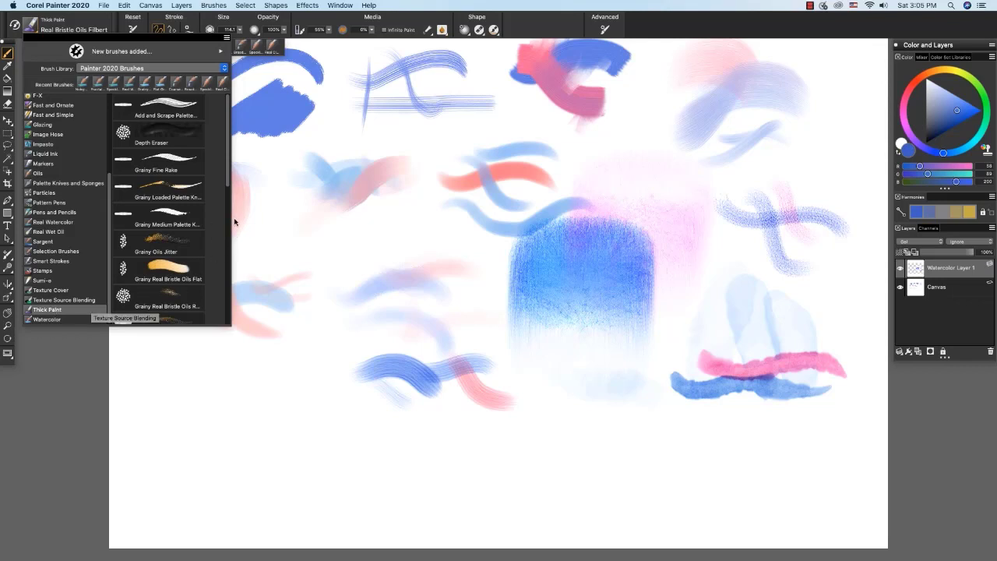
left_click_drag(227, 185, 234, 325)
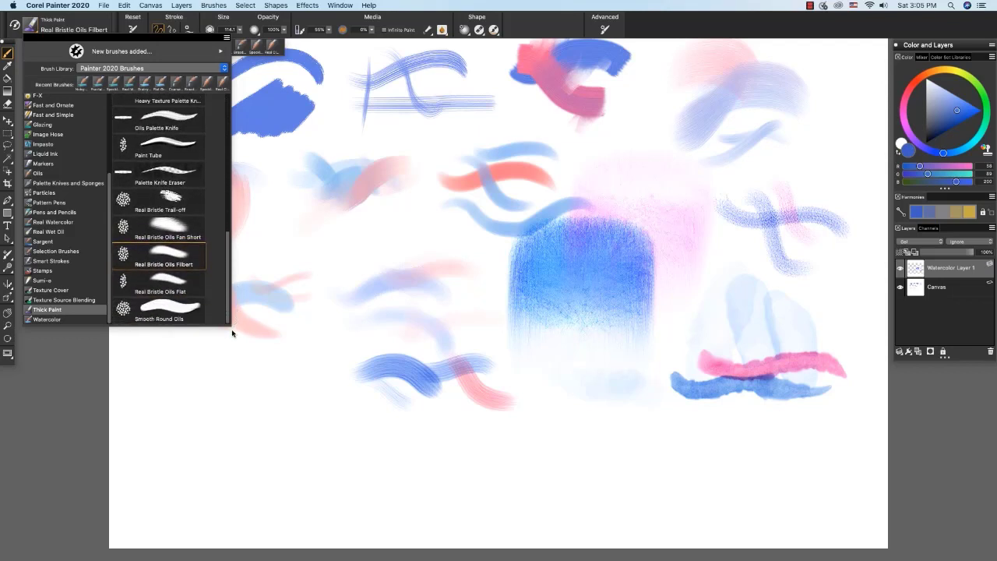
With Smooth Round Oils, paint and smooth a thick blue wavy stroke at lower left.
left_click(172, 309)
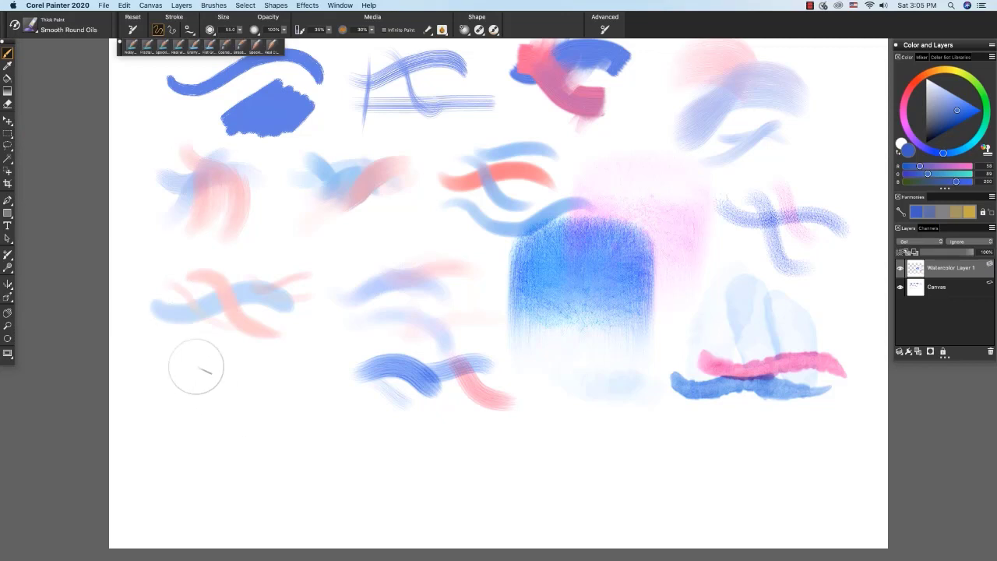
left_click(162, 407)
mouse_move(162, 406)
left_mouse_down()
mouse_move(197, 394)
mouse_move(257, 425)
mouse_move(342, 411)
left_mouse_up()
mouse_move(222, 367)
left_mouse_down()
mouse_move(274, 438)
mouse_move(296, 454)
left_mouse_up()
mouse_move(180, 397)
left_mouse_down()
mouse_move(251, 409)
mouse_move(182, 406)
mouse_move(296, 428)
left_mouse_up()
mouse_move(196, 383)
left_mouse_down()
mouse_move(159, 400)
mouse_move(196, 384)
mouse_move(286, 432)
mouse_move(343, 405)
left_mouse_up()
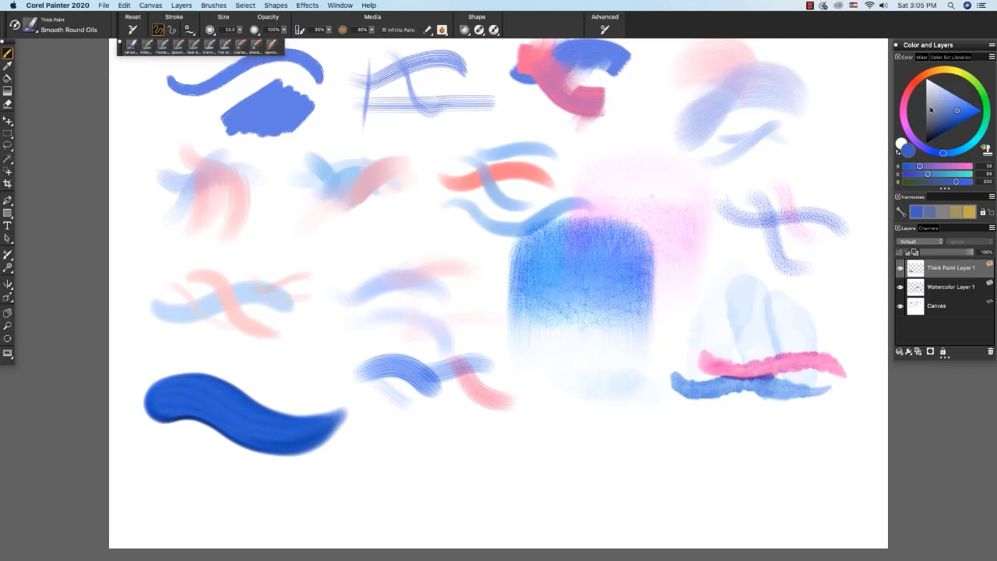
Paint a thick red stroke diagonally across the blue oil stroke.
left_click(913, 89)
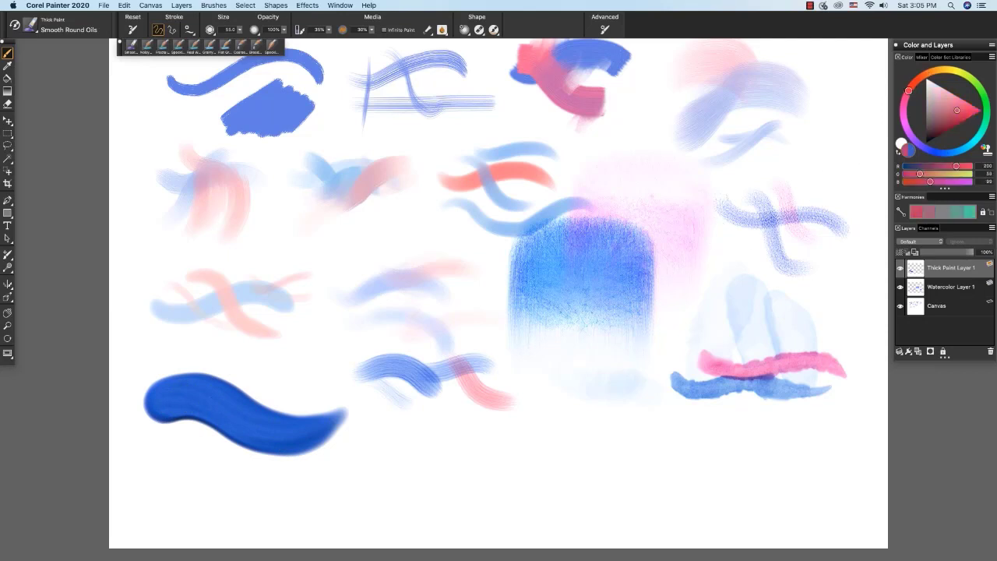
left_click(239, 364)
mouse_move(240, 365)
left_mouse_down()
mouse_move(277, 424)
mouse_move(406, 461)
left_mouse_up()
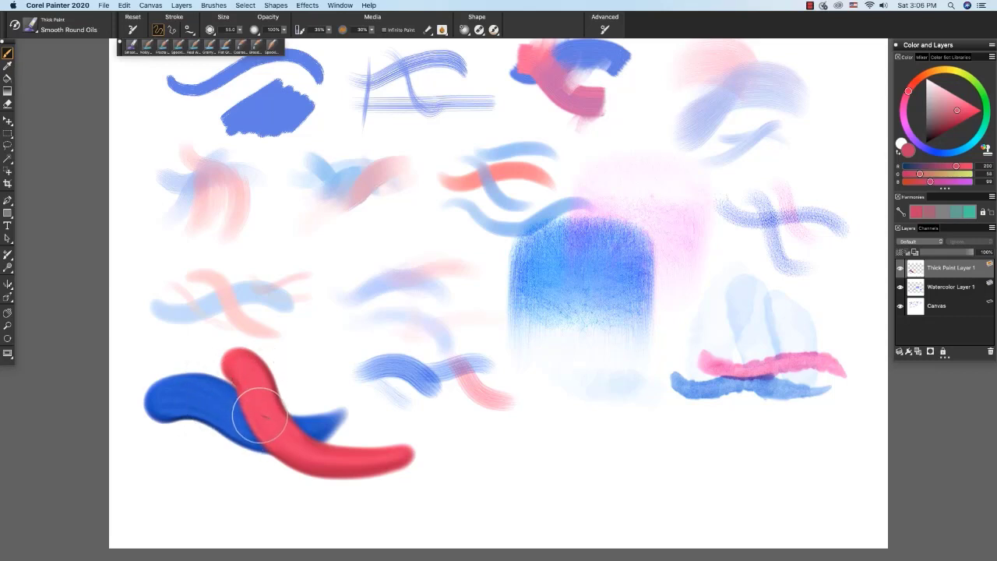
With the Oils Palette Knife, drag two crossing blue strokes, then a pink-red stroke over the blue blob.
left_click(32, 30)
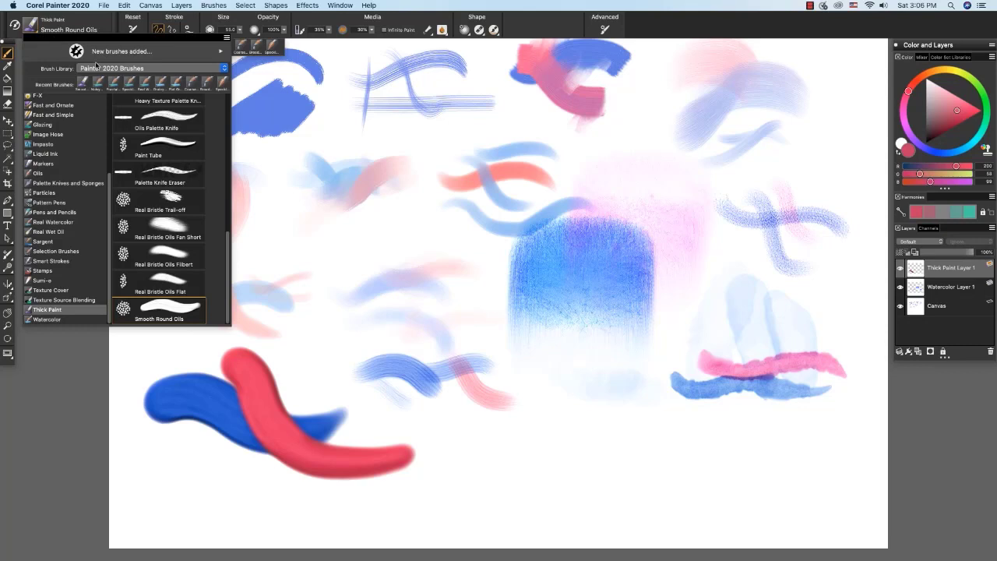
left_click(174, 124)
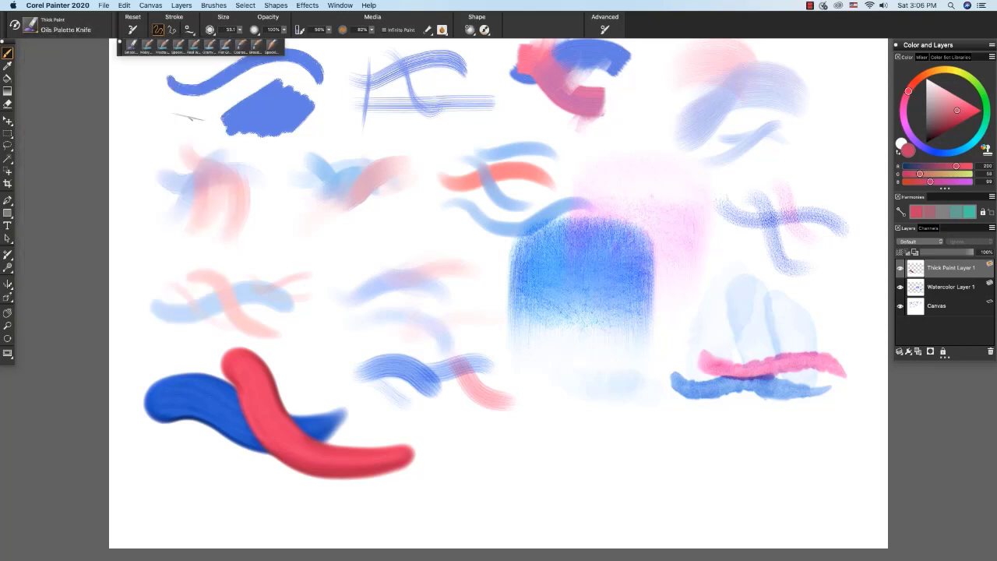
left_click(949, 155)
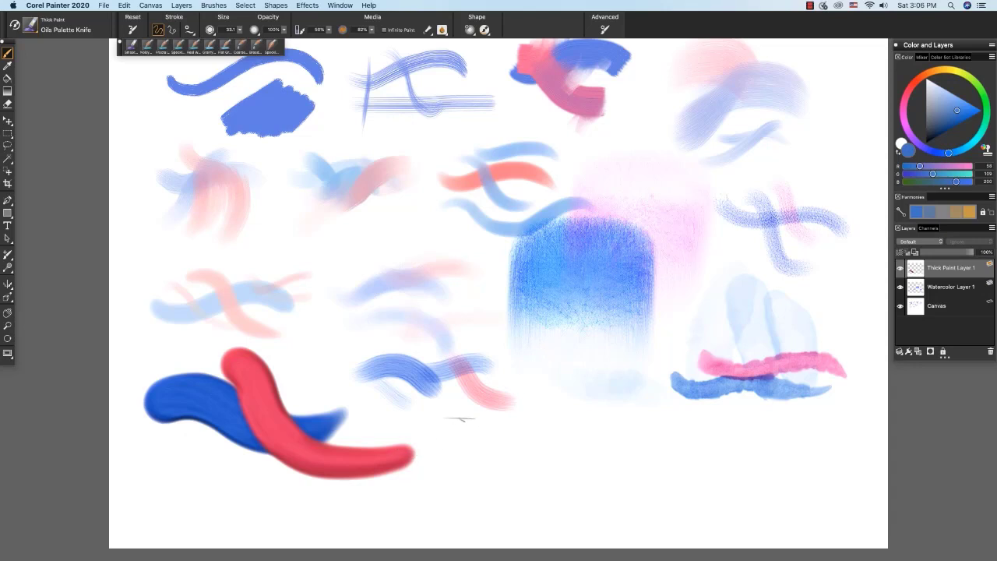
mouse_move(462, 418)
left_mouse_down()
mouse_move(468, 462)
mouse_move(506, 491)
left_mouse_up()
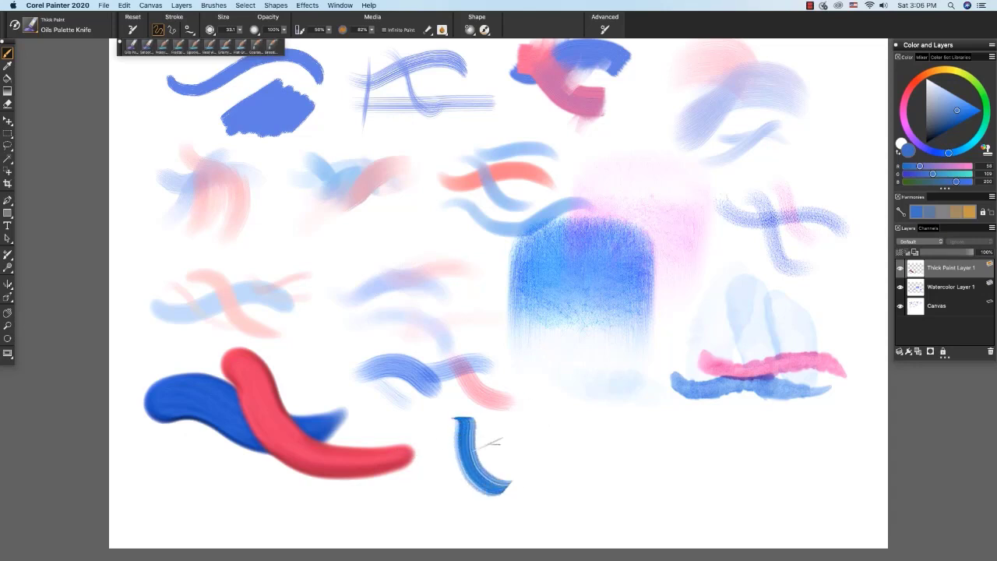
mouse_move(442, 447)
left_mouse_down()
mouse_move(510, 451)
mouse_move(542, 436)
mouse_move(520, 477)
mouse_move(502, 412)
mouse_move(524, 451)
mouse_move(514, 413)
mouse_move(534, 461)
mouse_move(518, 421)
mouse_move(539, 455)
mouse_move(545, 413)
mouse_move(530, 411)
mouse_move(548, 441)
mouse_move(568, 444)
left_mouse_up()
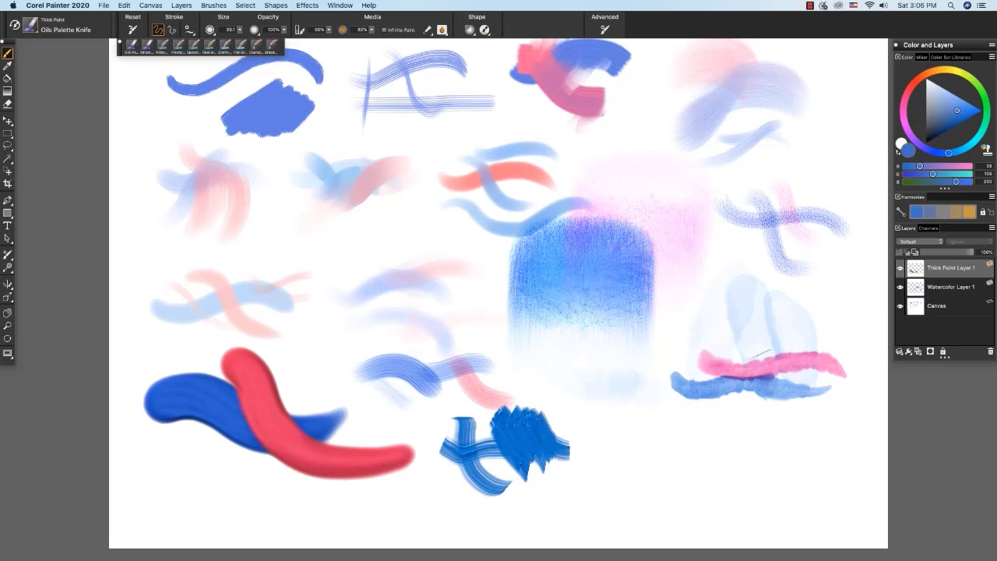
left_click(911, 91)
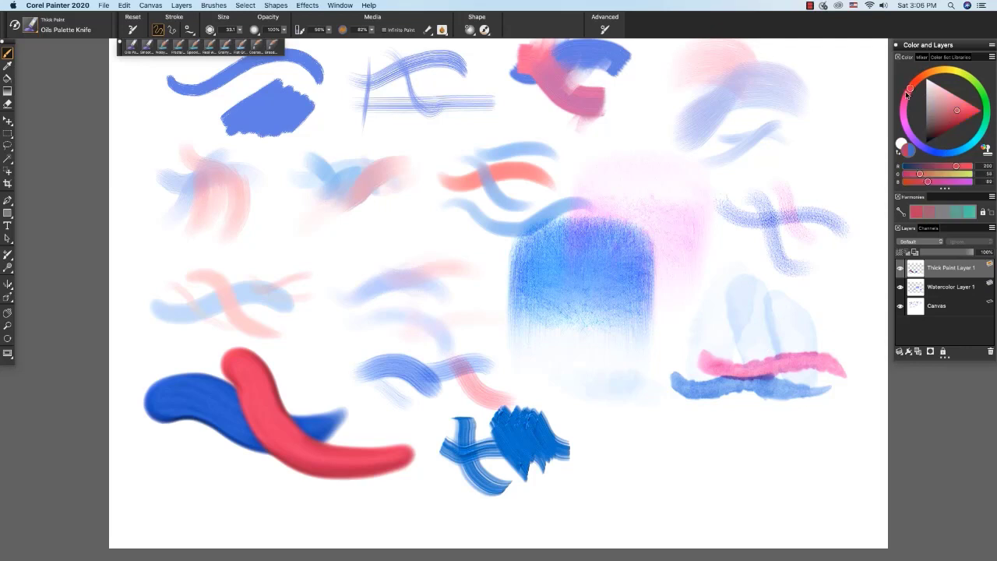
left_click_drag(555, 411, 554, 497)
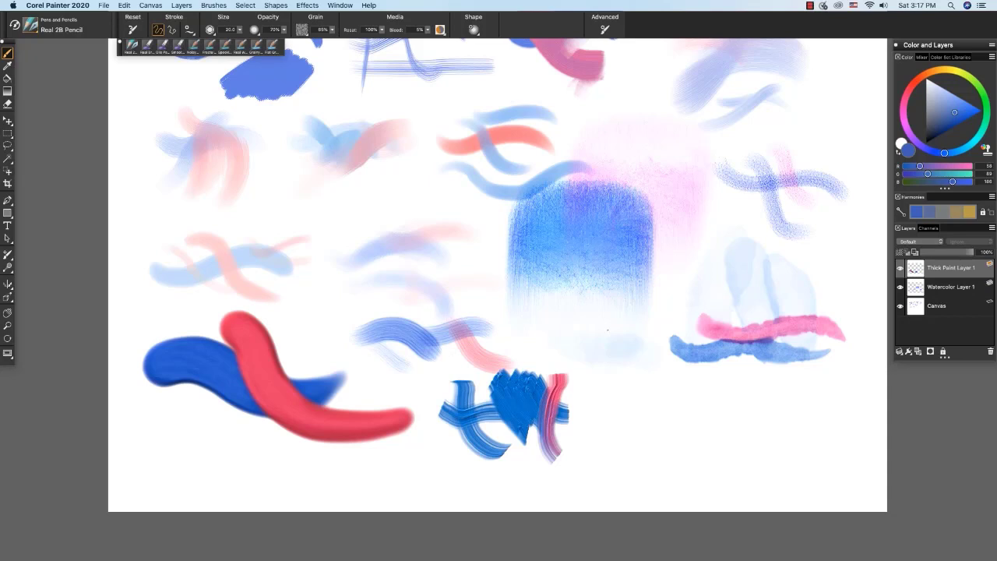
Keep the Real 2B Pencil and set the paint colour to a near-black dark grey.
left_click(35, 31)
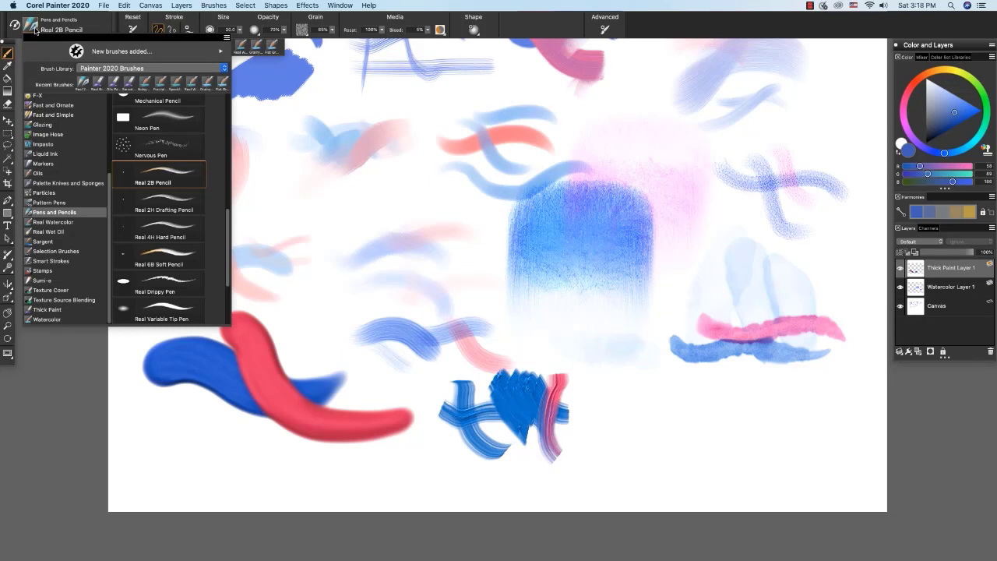
left_click(162, 172)
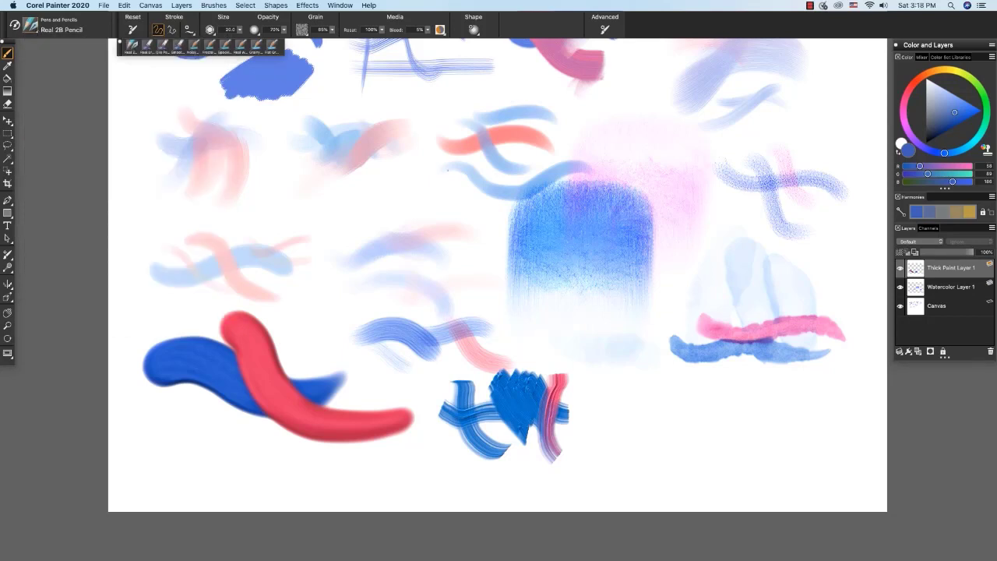
left_click(935, 115)
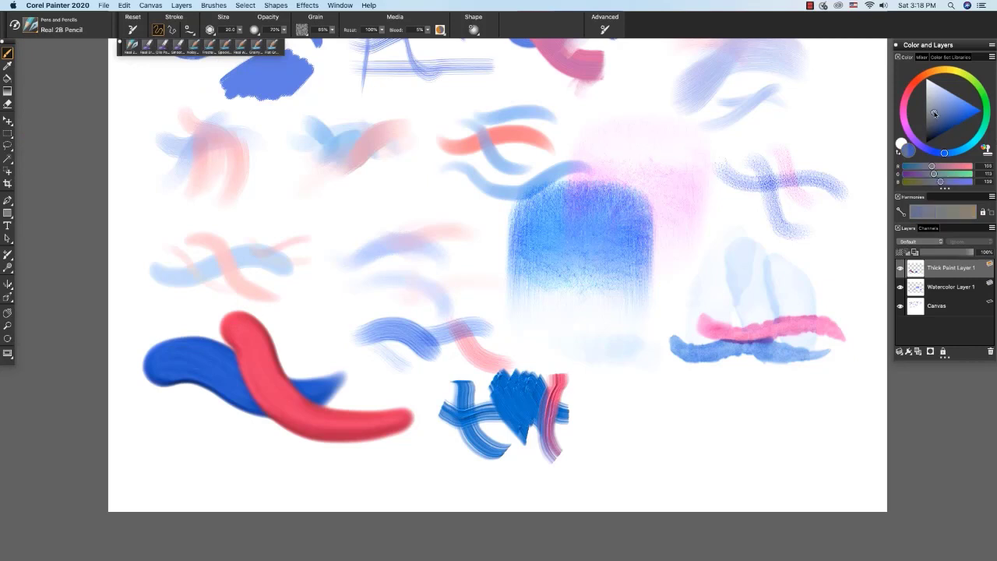
left_click_drag(929, 115, 920, 122)
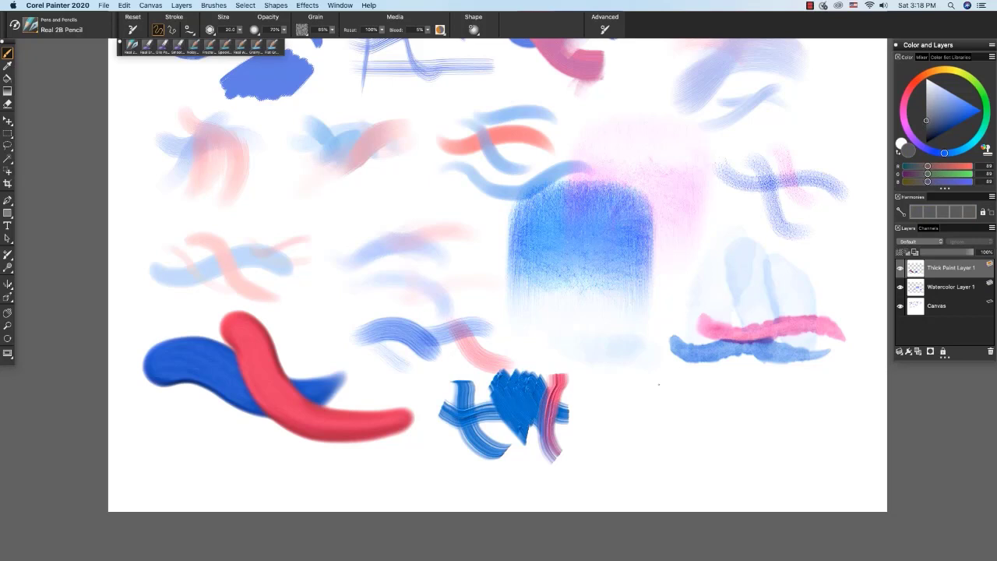
On a new layer, draw a long wavy pencil line and a grey shading scribble below it.
key("super+shift+n")
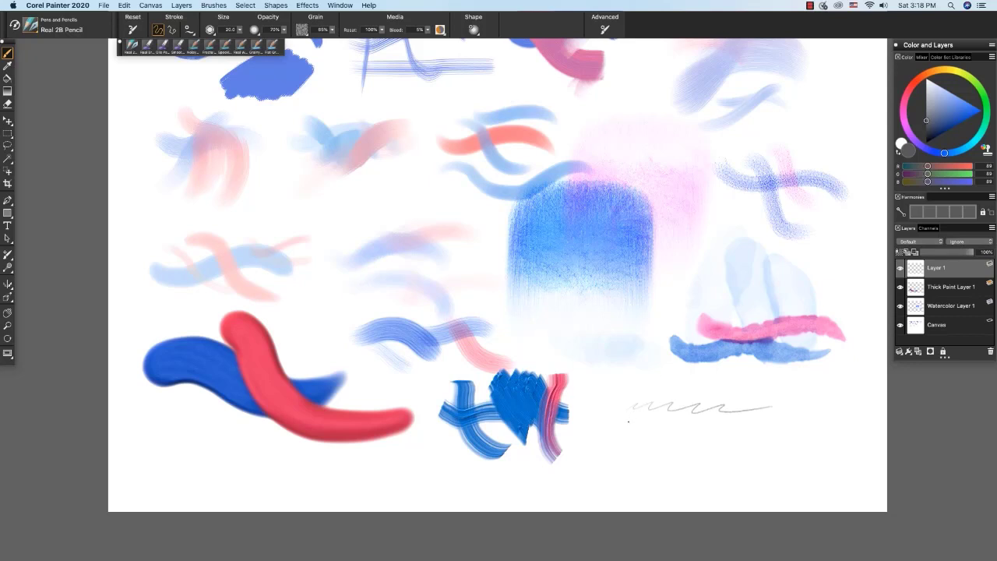
left_click_drag(667, 426, 793, 427)
mouse_move(653, 447)
left_mouse_down()
mouse_move(631, 461)
mouse_move(659, 446)
mouse_move(634, 464)
mouse_move(657, 456)
mouse_move(641, 467)
mouse_move(679, 476)
left_mouse_up()
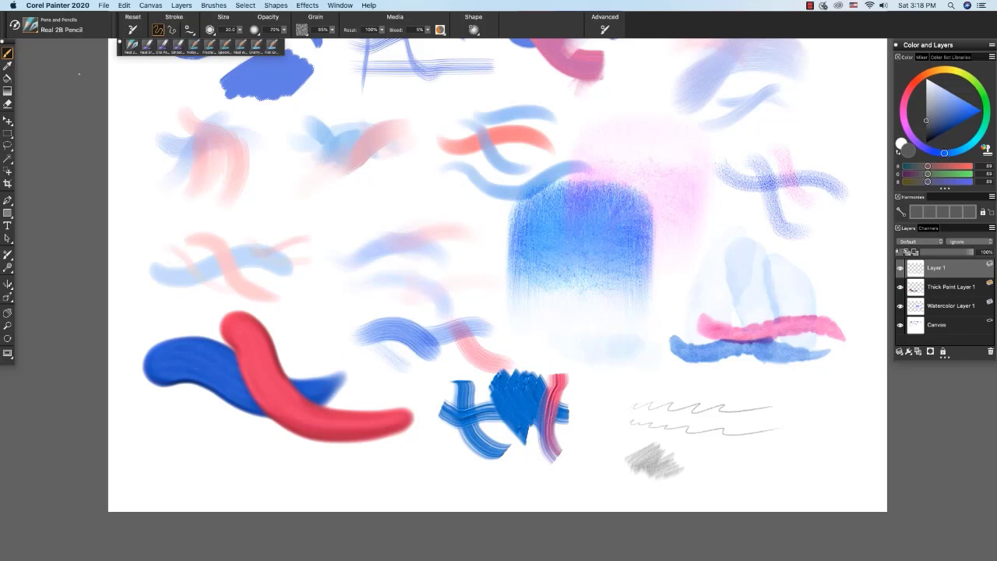
Switch to the Real 6B Soft Pencil and draw a short wavy line with a dark patch beneath.
left_click(37, 34)
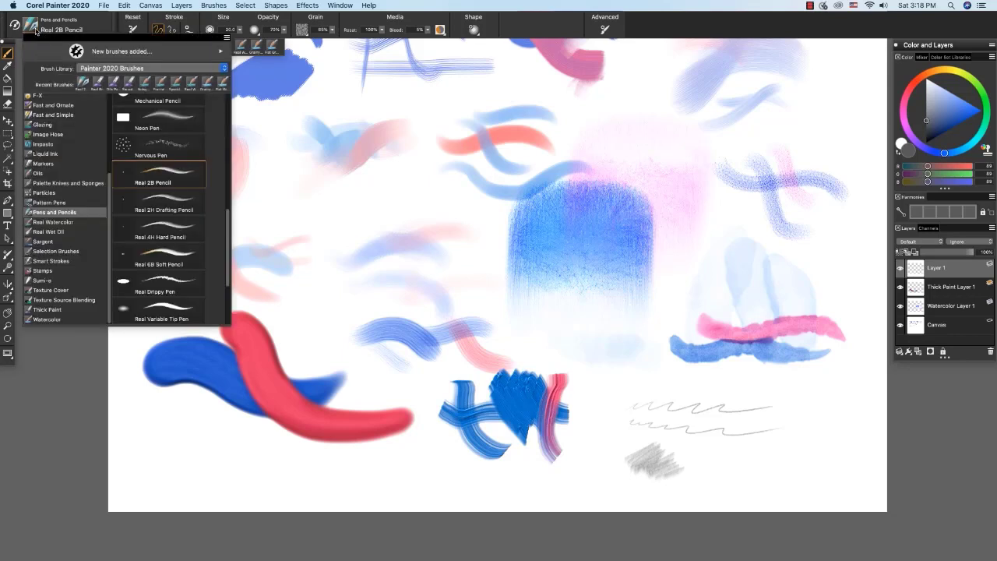
left_click(168, 257)
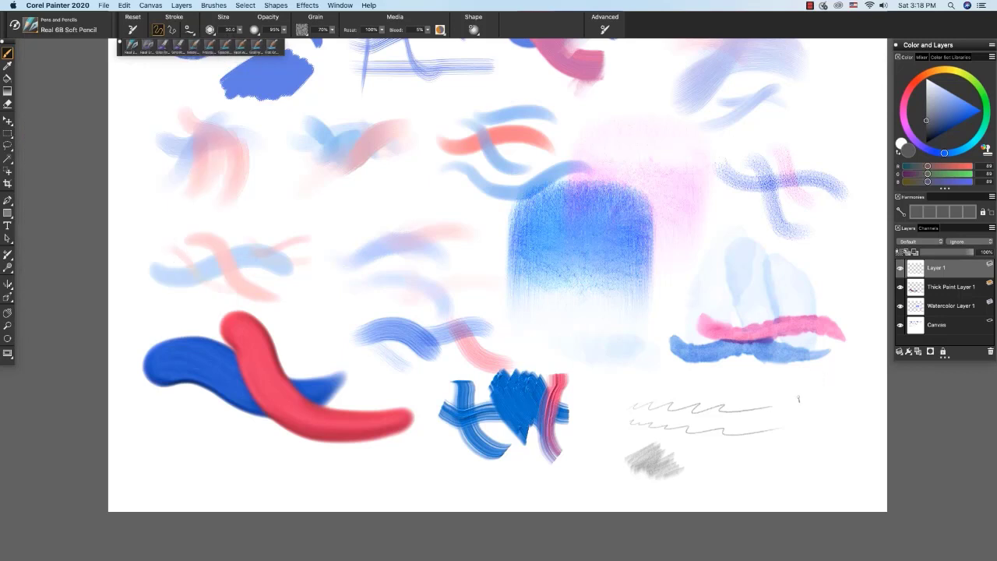
left_click_drag(793, 399, 863, 396)
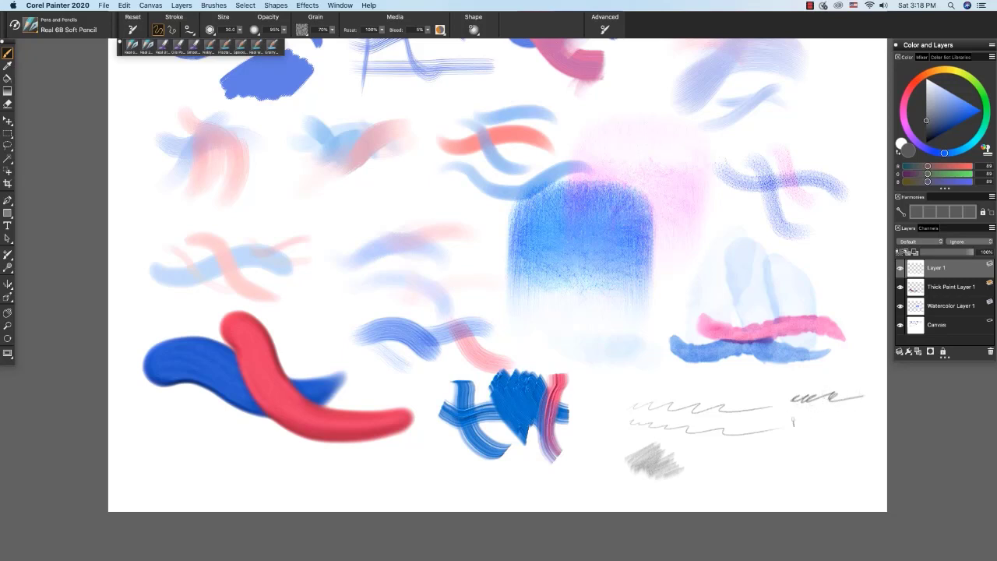
mouse_move(793, 421)
left_mouse_down()
mouse_move(820, 418)
mouse_move(793, 431)
mouse_move(838, 428)
mouse_move(843, 437)
mouse_move(825, 449)
mouse_move(866, 455)
mouse_move(835, 475)
left_mouse_up()
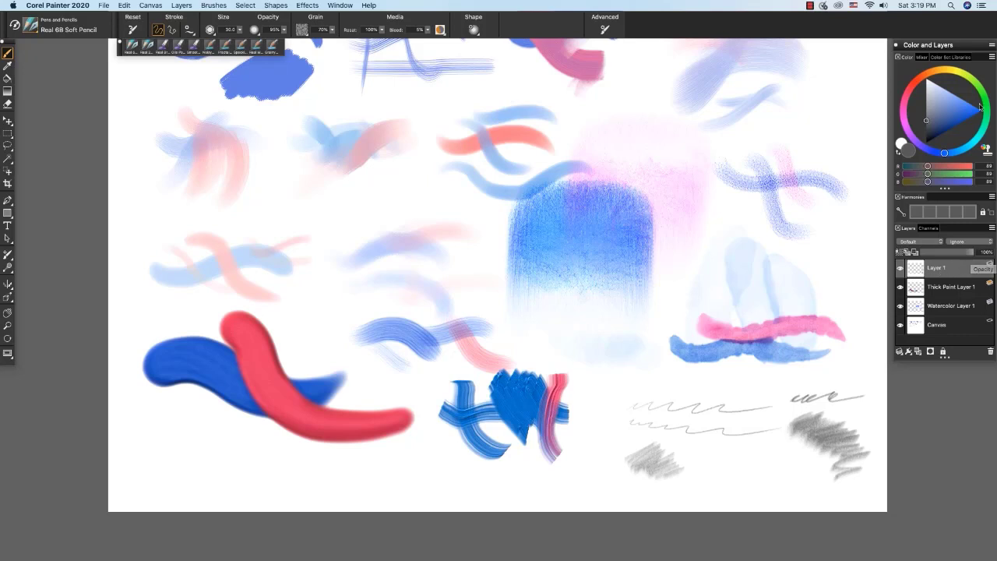
Pick blue and choose the Worn Square Pastel brush from Chalk, Pastel and Crayons.
left_click(953, 107)
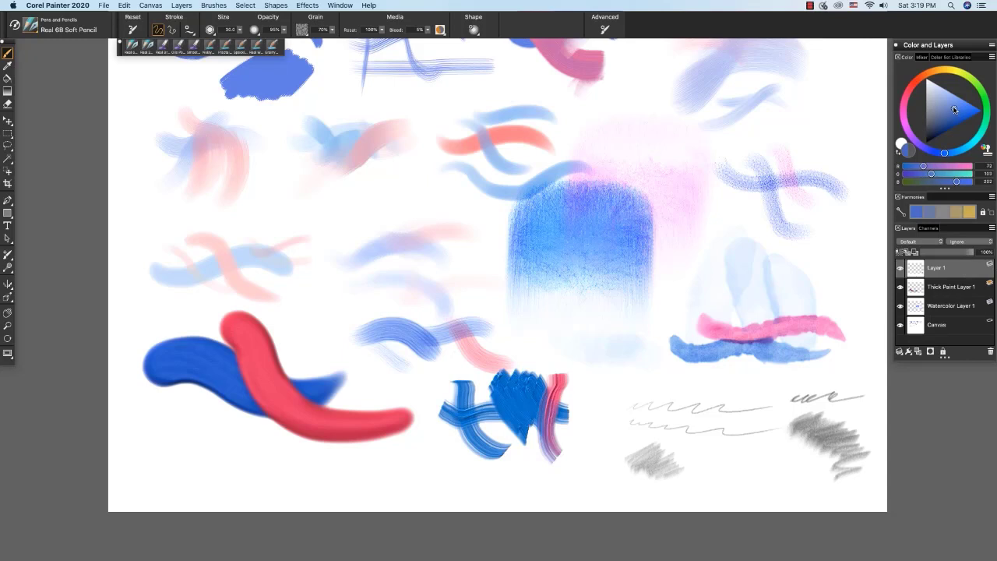
left_click(35, 31)
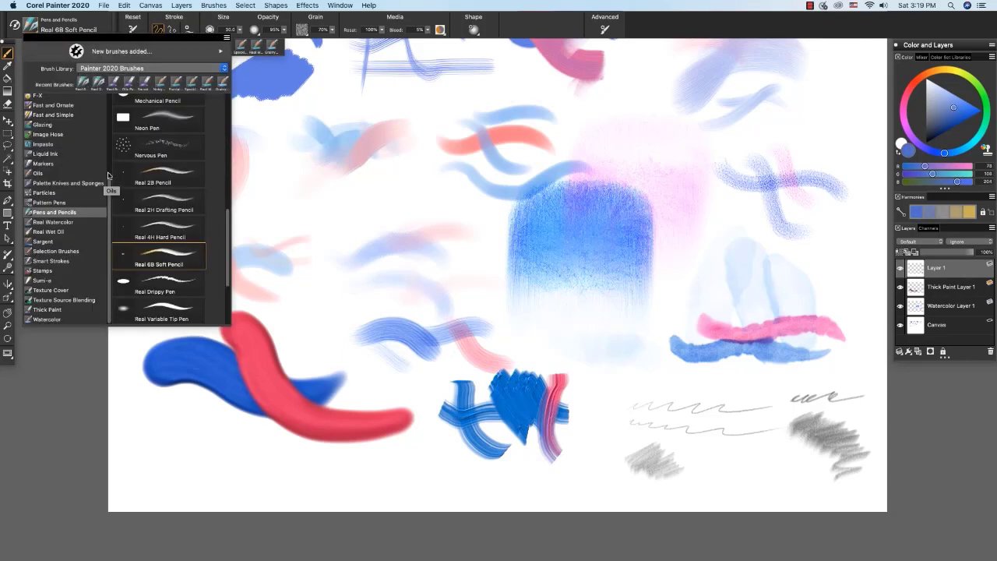
left_click_drag(110, 173, 106, 99)
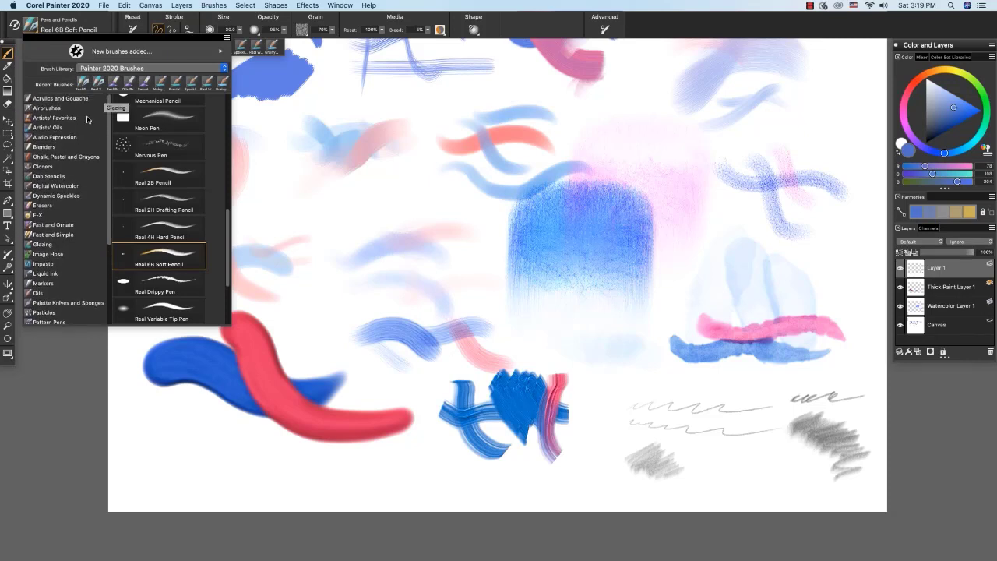
left_click(71, 157)
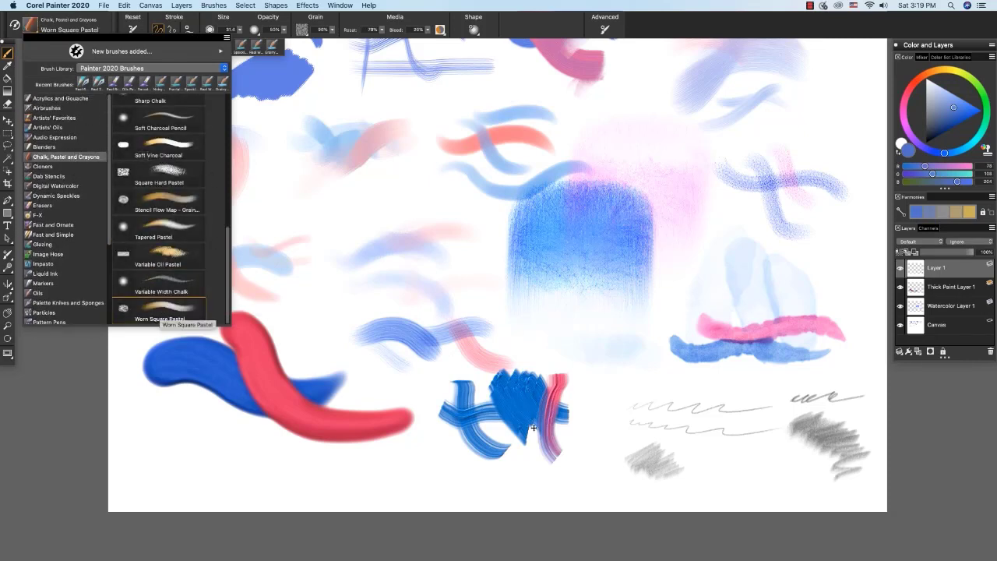
left_click(725, 447)
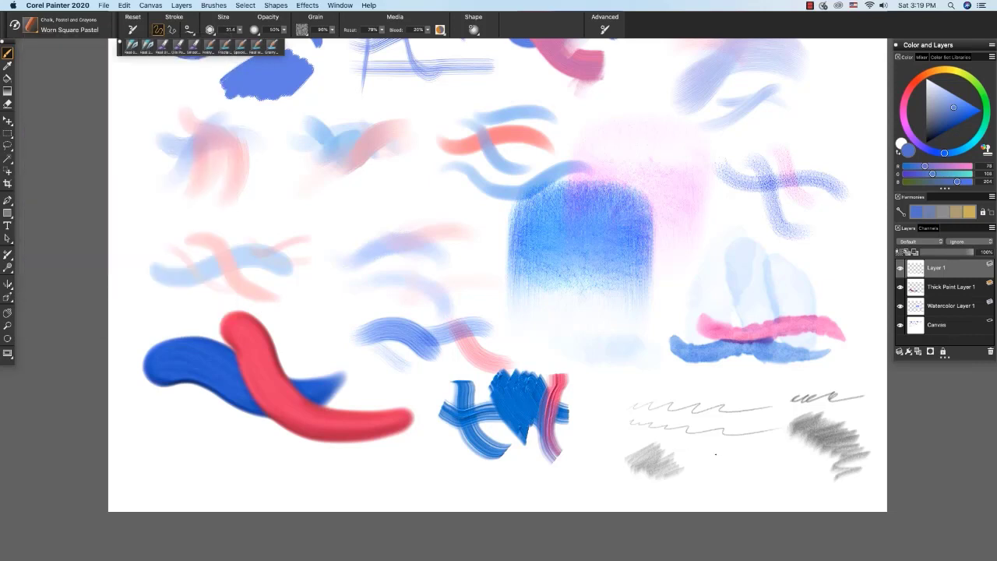
Scribble a blue pastel patch at lower right and a thick diagonal blue pastel stroke.
mouse_move(715, 454)
left_mouse_down()
mouse_move(712, 441)
mouse_move(725, 456)
mouse_move(739, 447)
mouse_move(705, 483)
mouse_move(773, 447)
mouse_move(786, 453)
left_mouse_up()
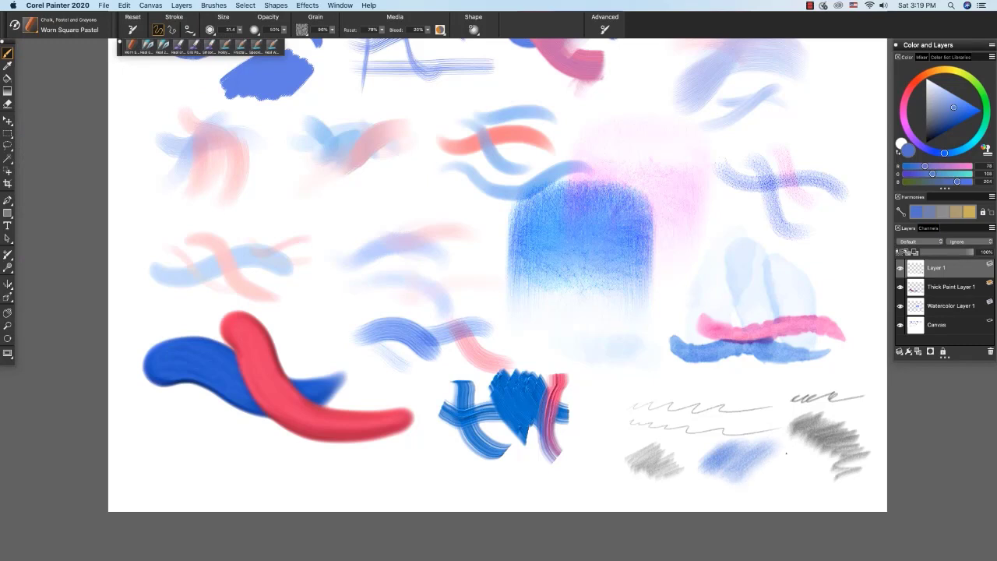
mouse_move(737, 489)
left_mouse_down()
mouse_move(782, 457)
mouse_move(742, 489)
mouse_move(776, 464)
mouse_move(751, 495)
left_mouse_up()
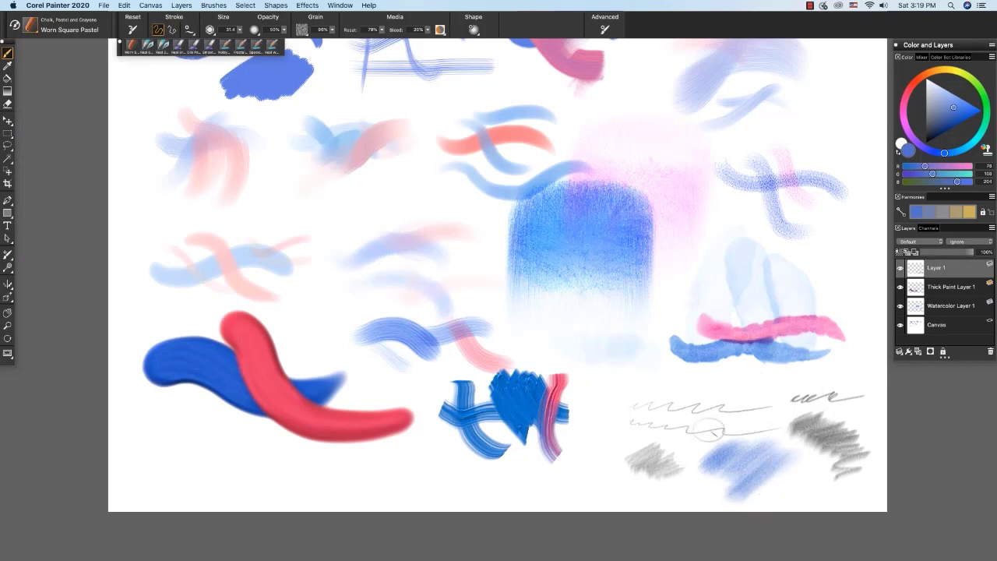
left_click_drag(628, 435, 558, 485)
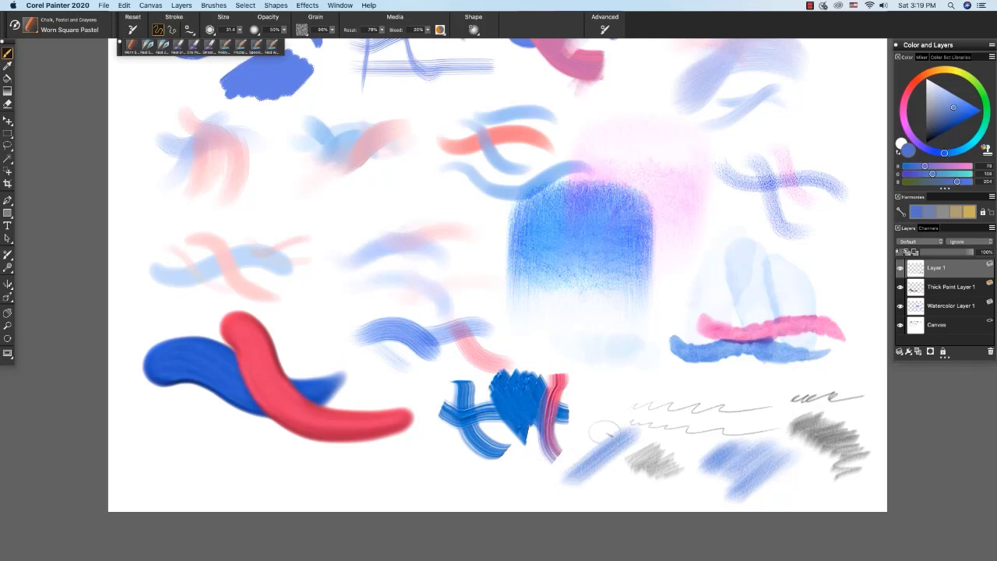
left_click(613, 417)
left_click_drag(606, 429, 569, 495)
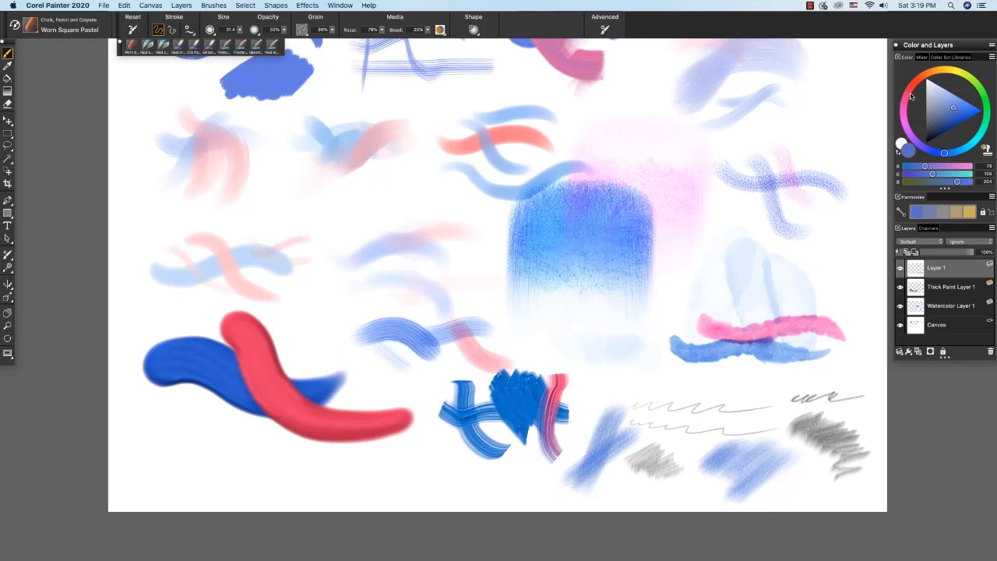
Switch to pink-red and scrub dense pink pastel over the diagonal blue stroke.
left_click(909, 92)
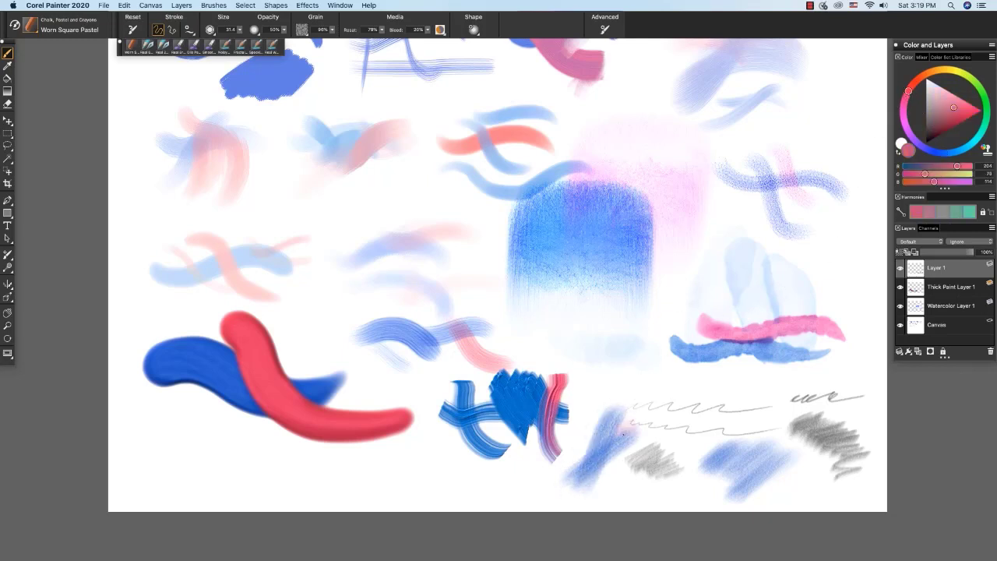
left_click_drag(628, 430, 588, 489)
mouse_move(612, 440)
left_mouse_down()
mouse_move(573, 478)
mouse_move(602, 433)
mouse_move(559, 489)
mouse_move(588, 440)
mouse_move(516, 508)
left_mouse_up()
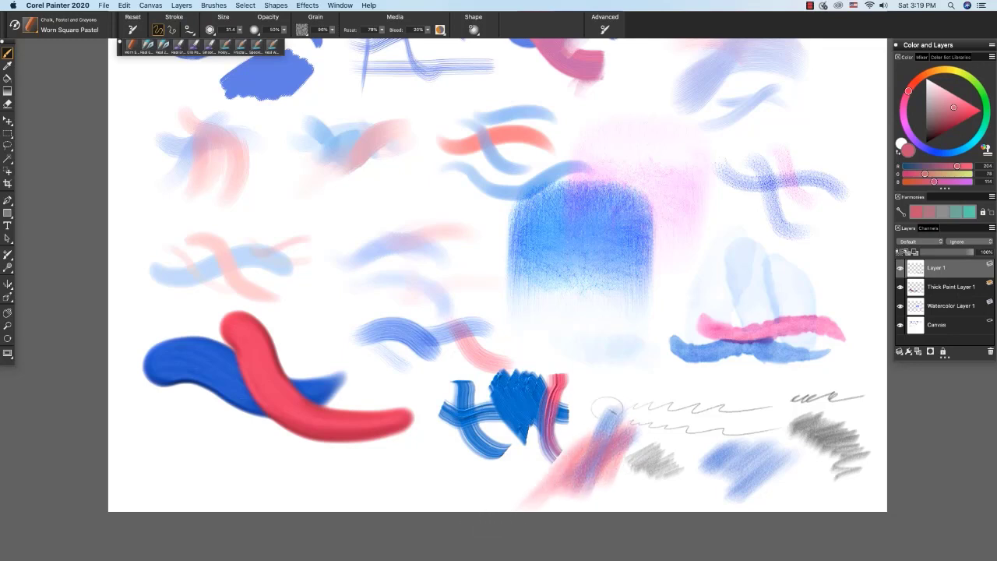
mouse_move(586, 467)
left_mouse_down()
mouse_move(613, 453)
mouse_move(608, 490)
left_mouse_up()
Nudge the hue ring marker to get rose pink, RGB 222, 80, 124.
mouse_move(908, 91)
left_mouse_down()
mouse_move(952, 119)
mouse_move(958, 107)
left_mouse_up()
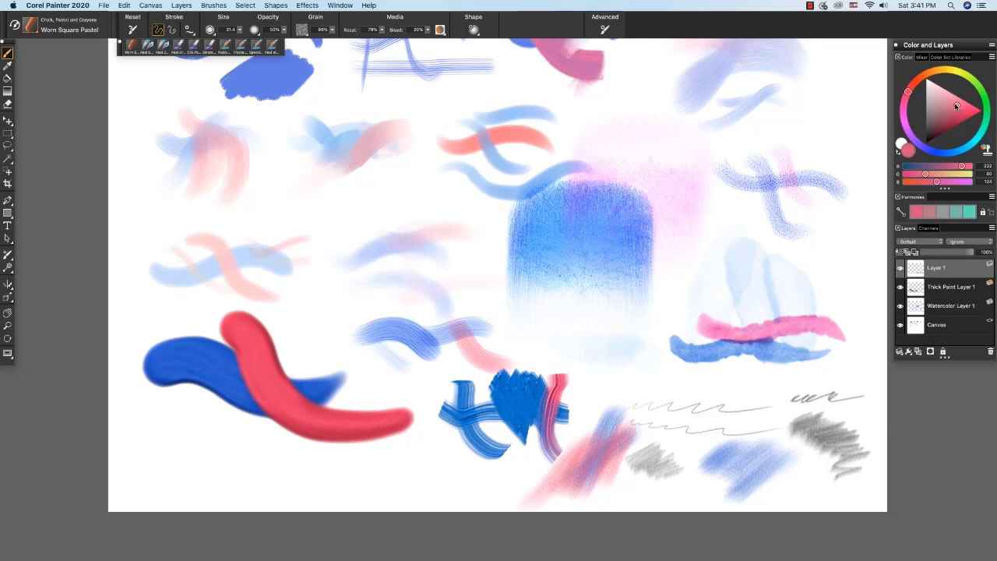
Show the temporal colour wheel with Ctrl+Alt+1 and move it over the canvas centre.
key("super+alt+1")
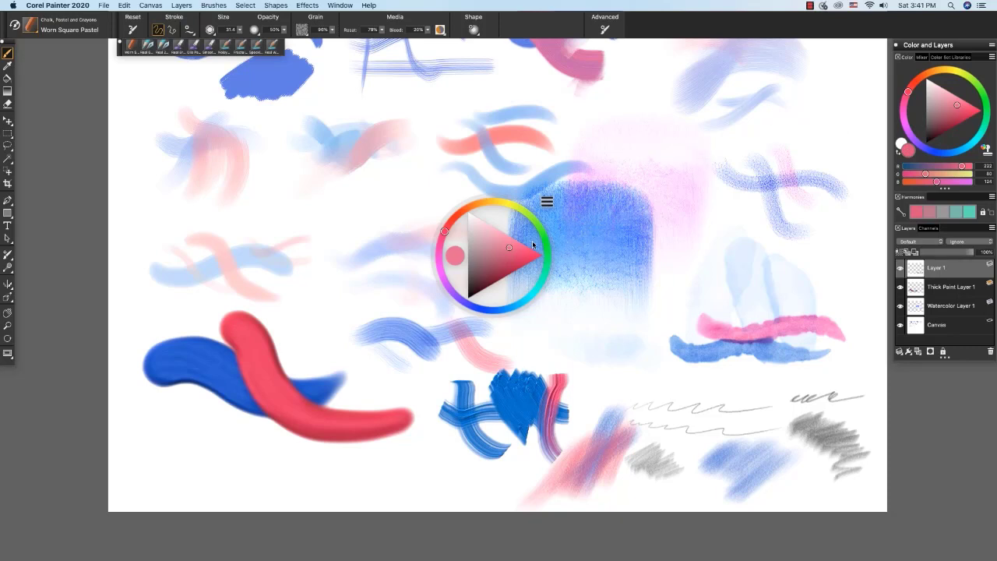
mouse_move(518, 226)
left_mouse_down()
mouse_move(404, 274)
mouse_move(302, 394)
mouse_move(421, 332)
mouse_move(520, 210)
mouse_move(548, 230)
mouse_move(511, 199)
mouse_move(542, 211)
mouse_move(476, 218)
mouse_move(539, 226)
mouse_move(520, 212)
mouse_move(548, 224)
mouse_move(516, 199)
mouse_move(548, 223)
left_mouse_up()
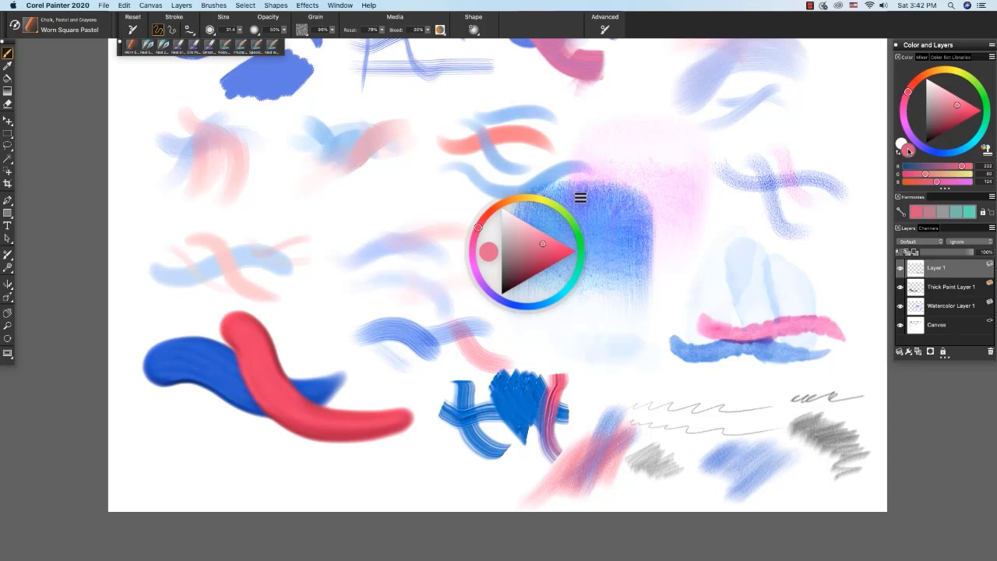
Dismiss the temporal colour wheel via the Color panel swatch, keeping rose pink current.
left_click(909, 151)
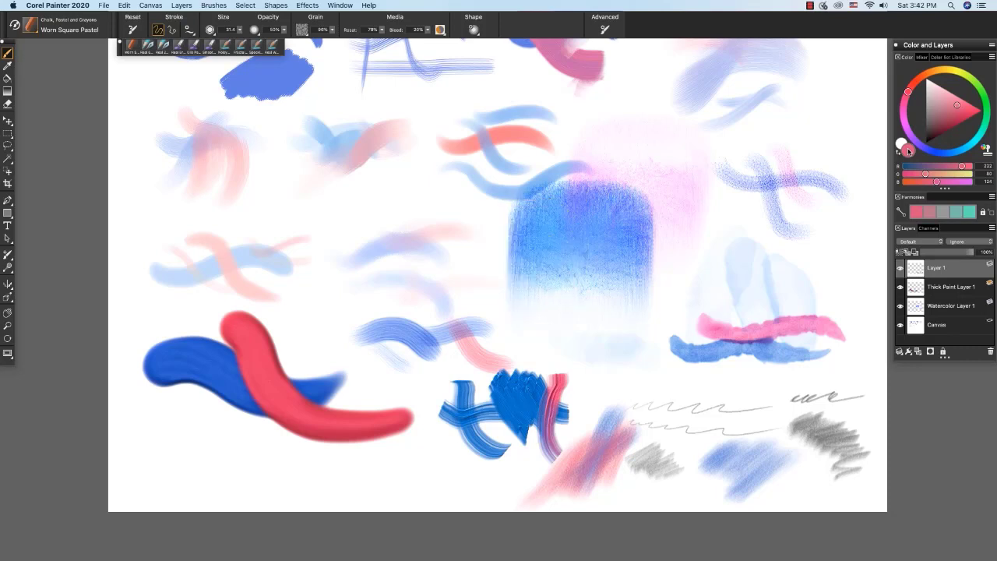